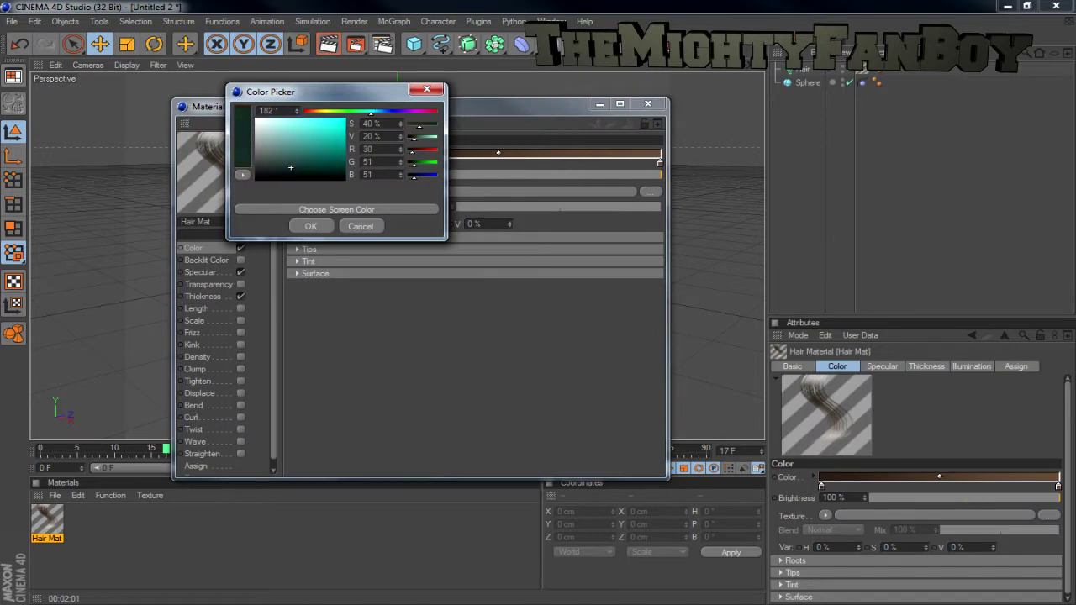
Step: Recolour the hair material's gradient to run from light cyan at the roots to white at the tips
click(310, 227)
double_click(660, 158)
click(629, 219)
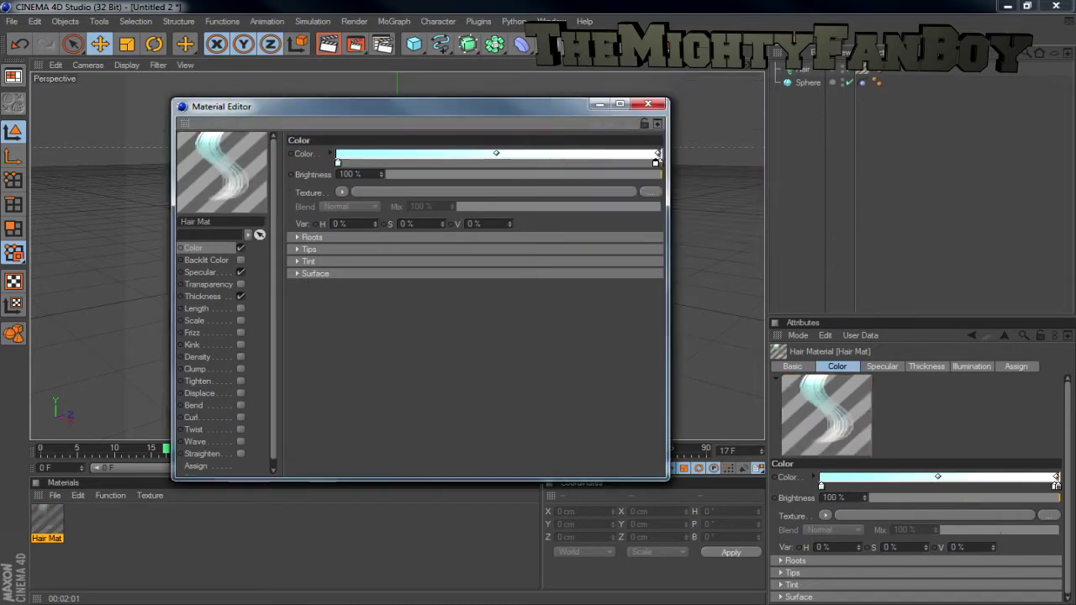
Step: Enable the Frizz and Kink channels of the hair material and close its editor
click(192, 332)
click(240, 333)
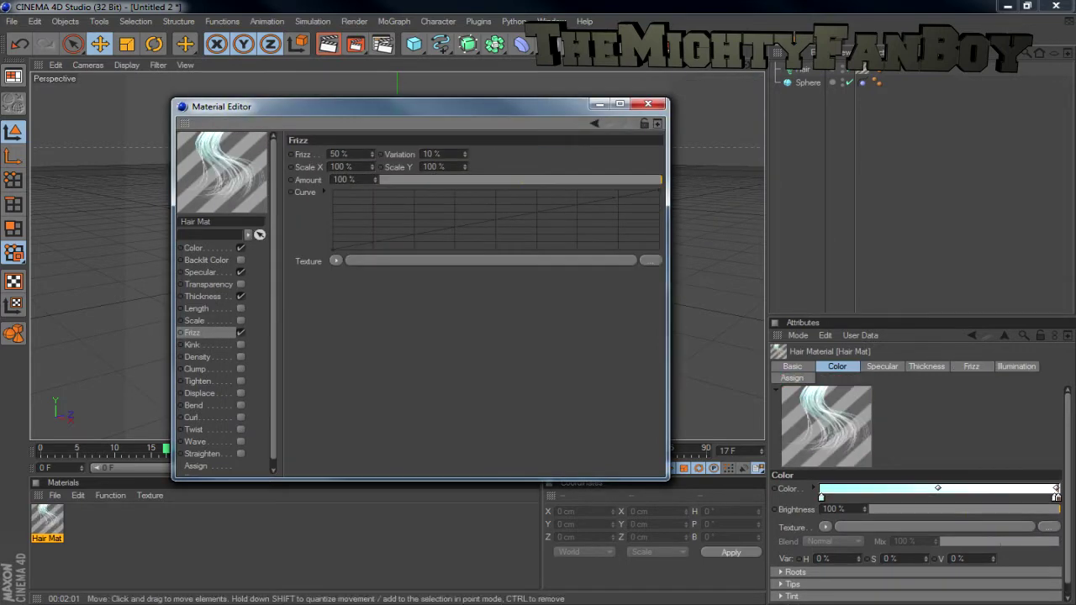
click(192, 345)
click(241, 344)
click(648, 104)
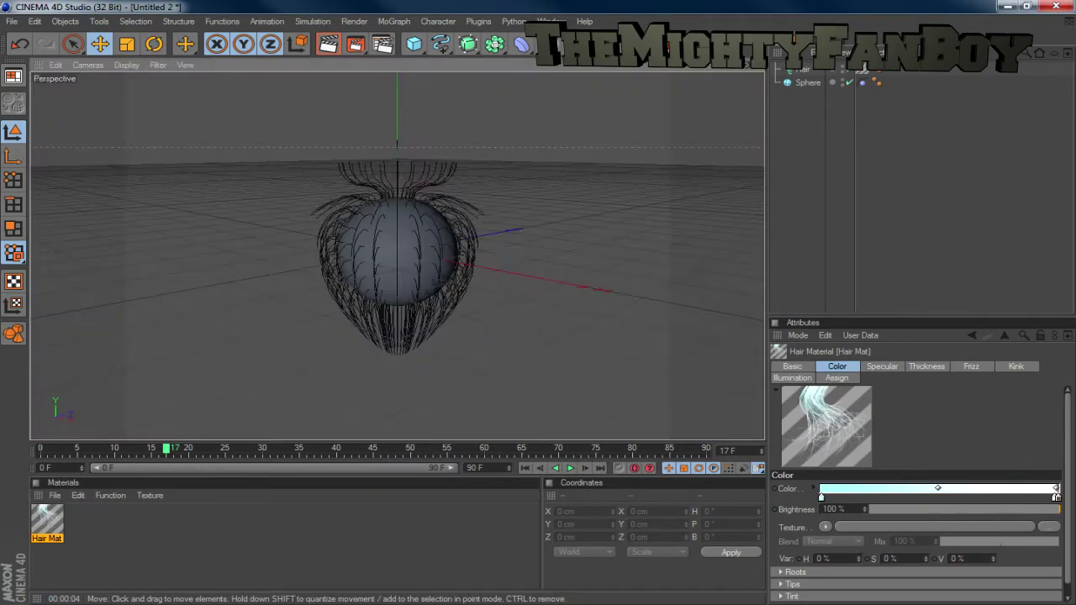
Step: Add a spherical Landscape object beside the hair ball and scale it down to about 340 cm
drag(413, 43, 526, 154)
drag(538, 290, 639, 316)
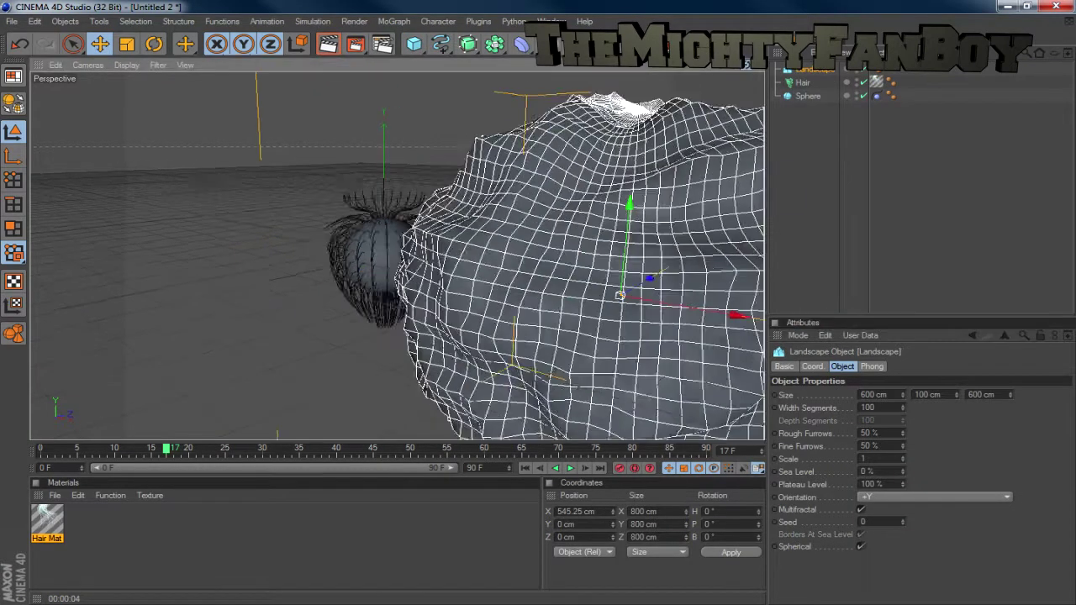
click(126, 44)
scroll(395, 252, down, 3)
mouse_move(589, 286)
mouse_down()
mouse_move(554, 286)
mouse_move(709, 291)
mouse_move(543, 286)
mouse_move(581, 294)
mouse_move(580, 304)
mouse_up()
Step: Position the landscape beside the hair ball at about X 321, Y 0, Z 3 cm and scale it to about 330 cm
key(e)
key(F5)
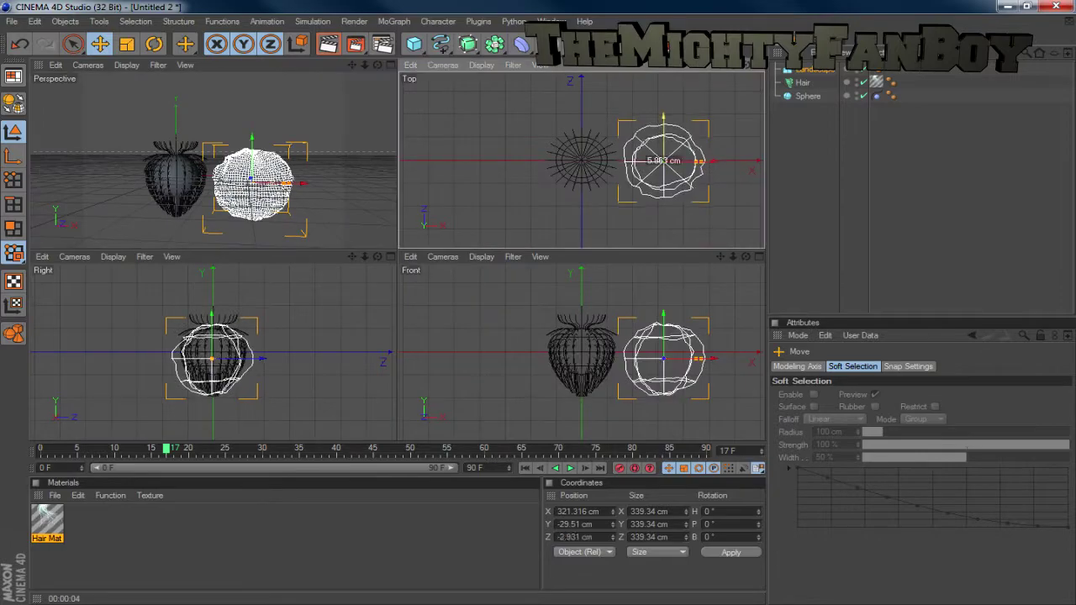
key(F1)
key(t)
drag(494, 221, 495, 203)
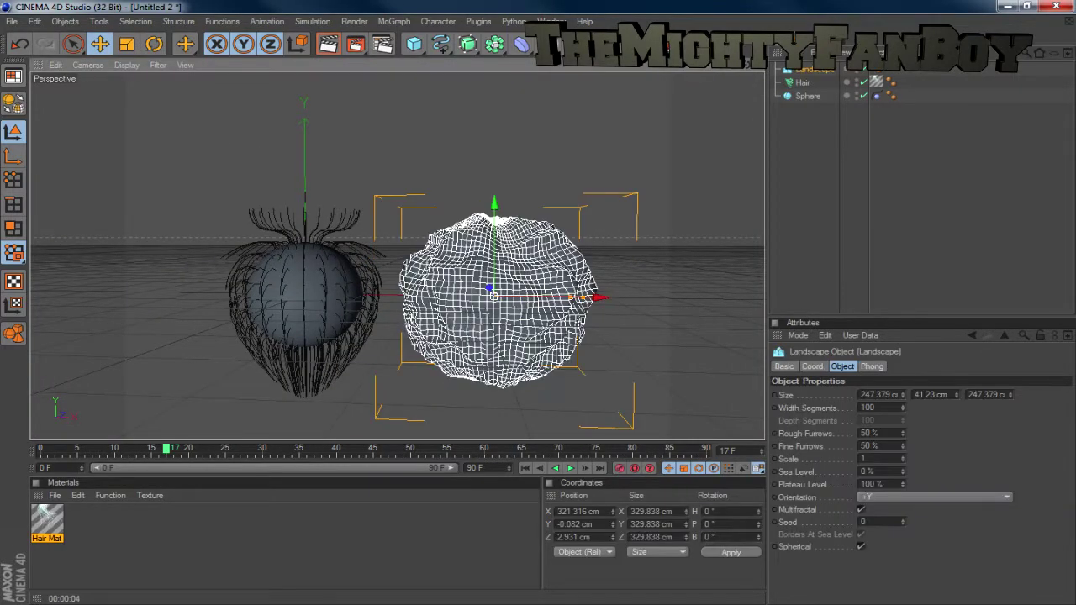
Step: Set the landscape's Rough Furrows to 18% and hide the sphere under the hair
drag(902, 459, 902, 429)
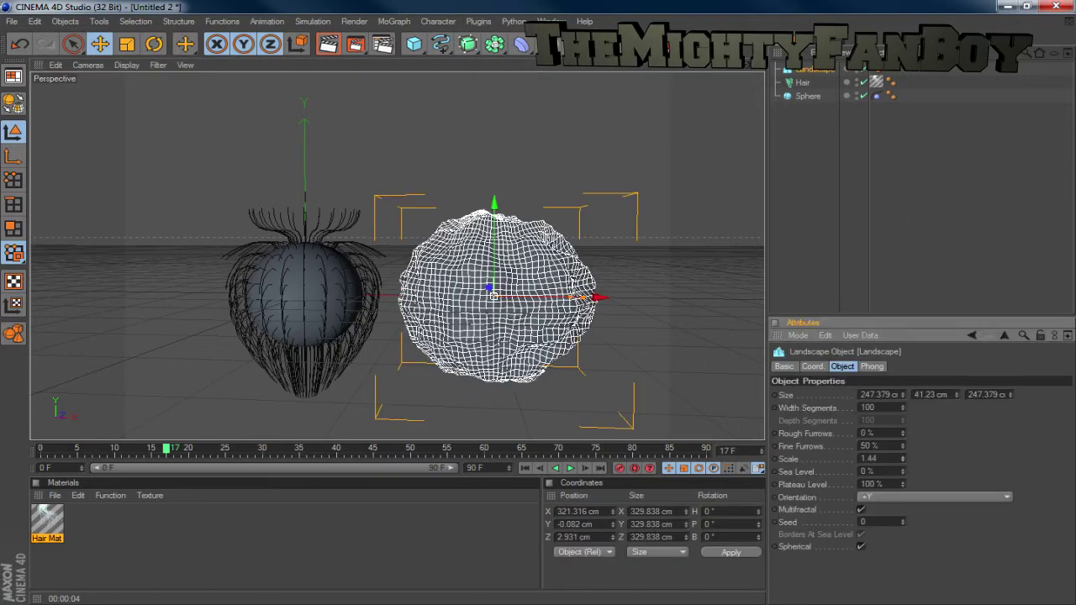
key(ctrl+z)
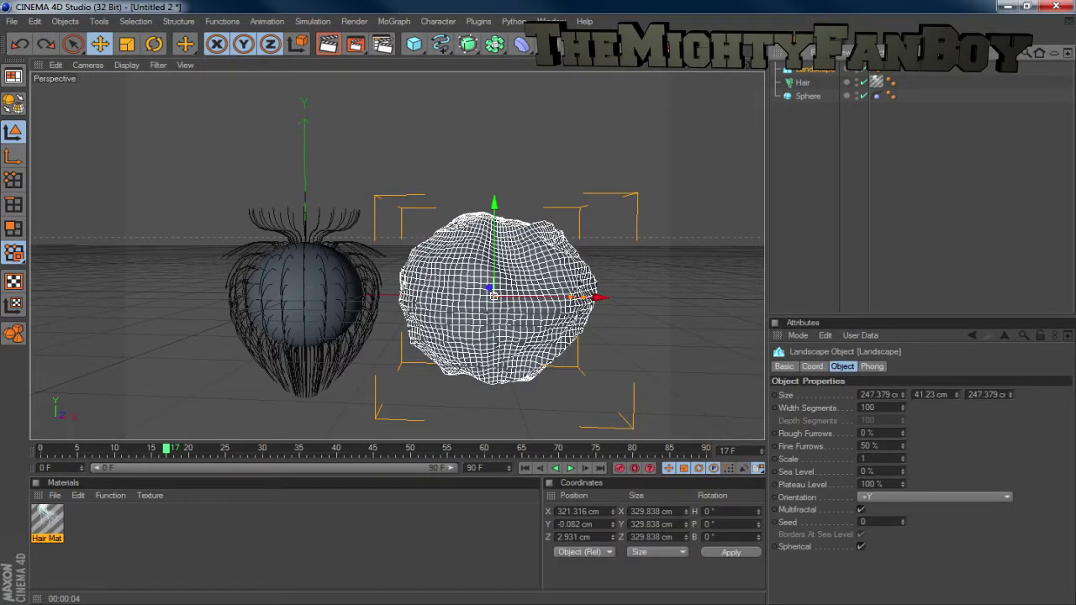
drag(902, 484, 901, 496)
click(807, 168)
click(814, 69)
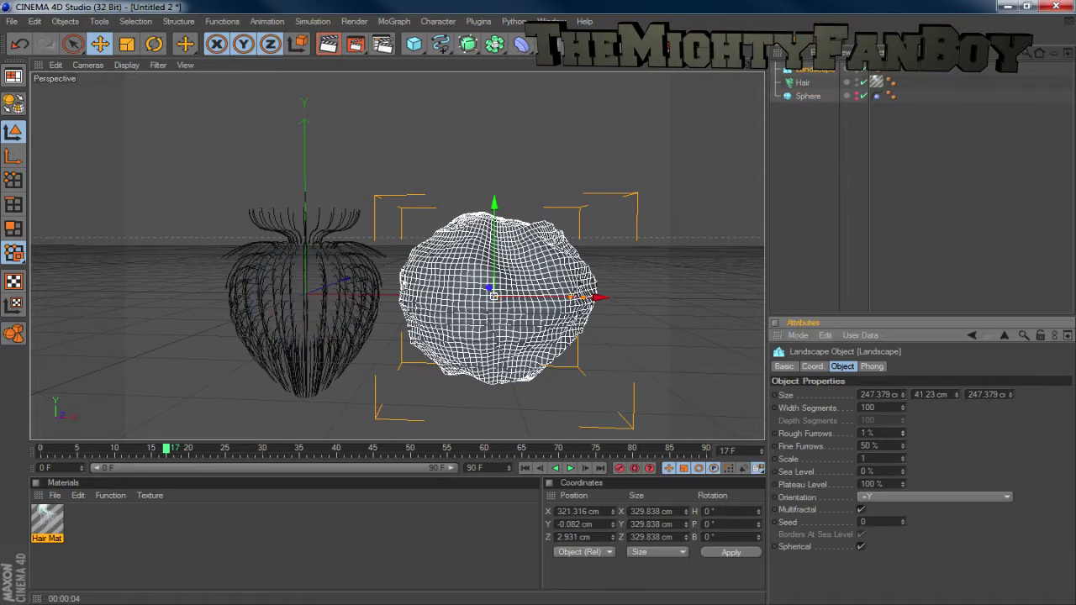
click(807, 168)
mouse_move(505, 252)
alt+mouse_down()
mouse_move(437, 244)
mouse_move(487, 245)
alt+mouse_up()
Step: Paste the twelve copied materials into the project and apply Chrome to the landscape
key(ctrl+v)
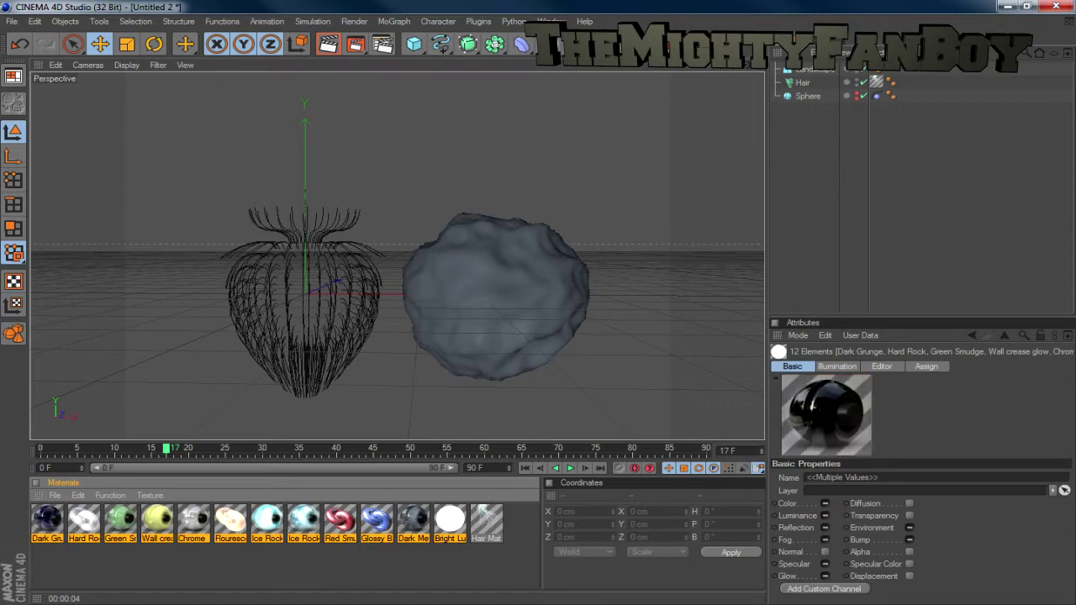
click(192, 521)
drag(193, 521, 496, 294)
scroll(395, 252, down, 2)
scroll(471, 278, up, 2)
click(475, 285)
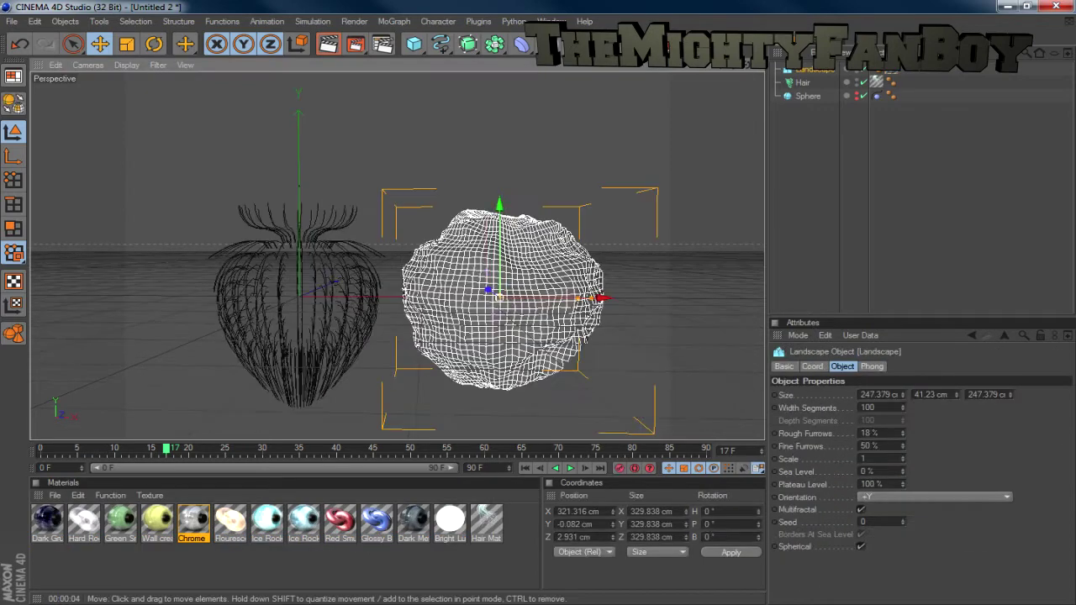
Step: Add a Hair Collider tag to the landscape object
click(908, 52)
mouse_move(932, 136)
click(639, 126)
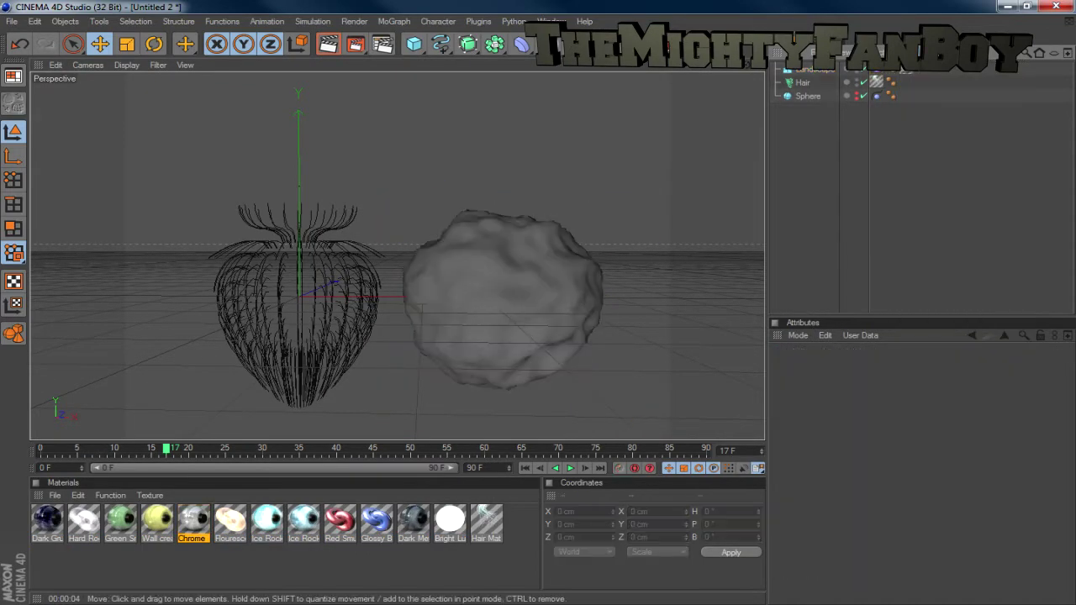
Step: Move the landscape against the hair ball and play the hair simulation from the start to frame 14
click(525, 467)
click(501, 336)
drag(599, 298, 538, 298)
click(570, 467)
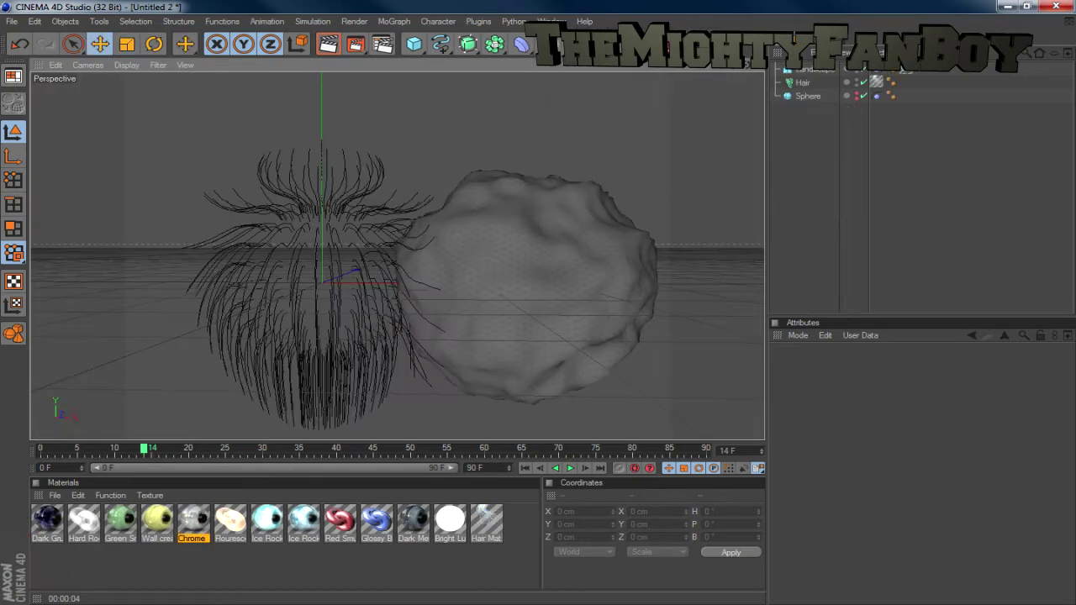
Step: Load the Metal - Stainless Steel Brushed Côte de Genève preset from the Visualize materials and apply it to the landscape
click(54, 495)
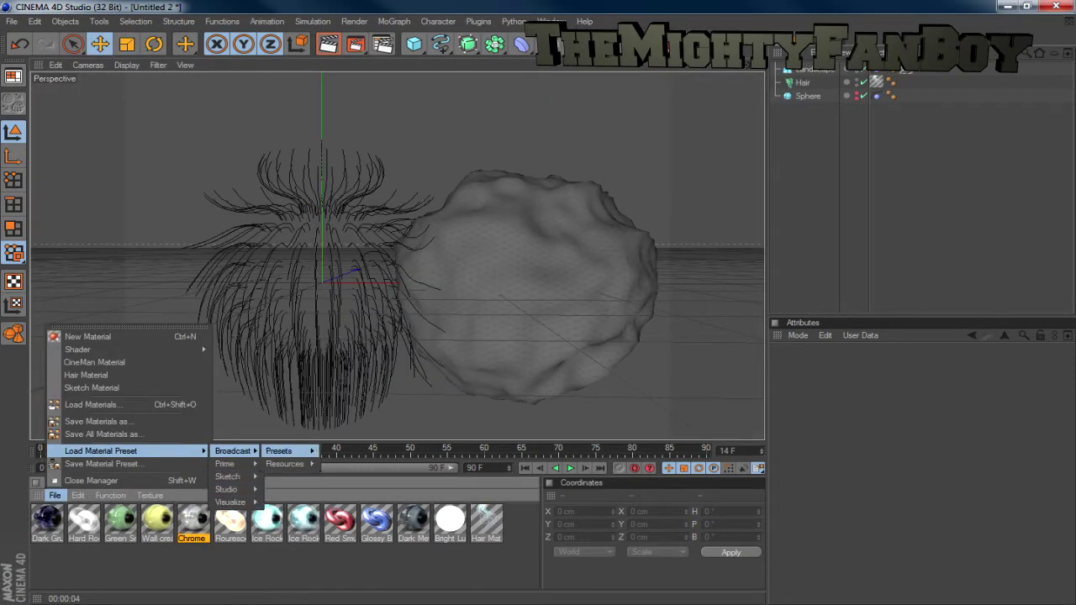
mouse_move(282, 502)
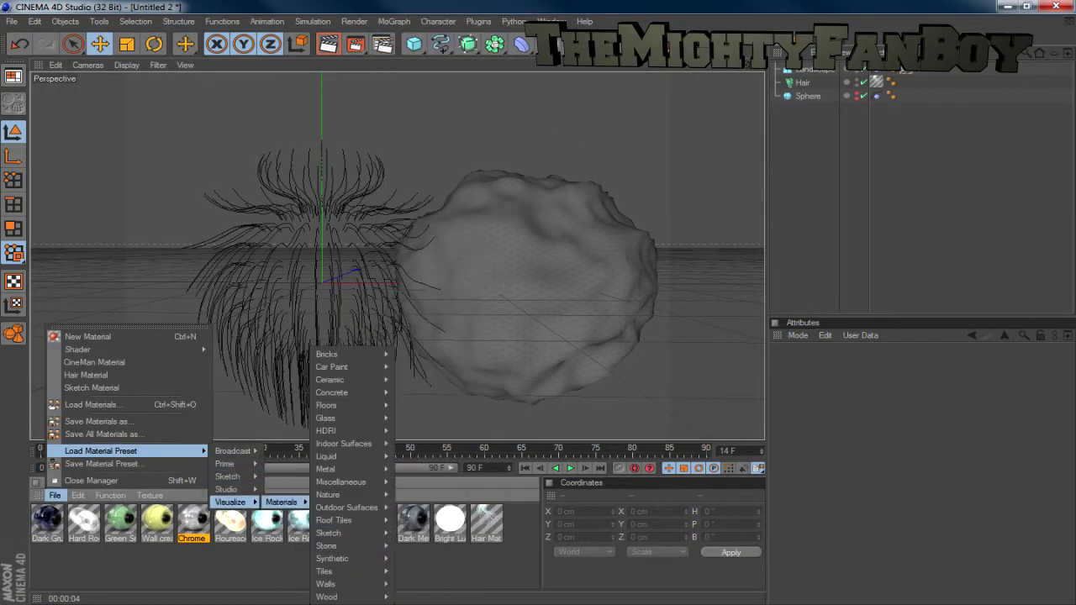
click(453, 495)
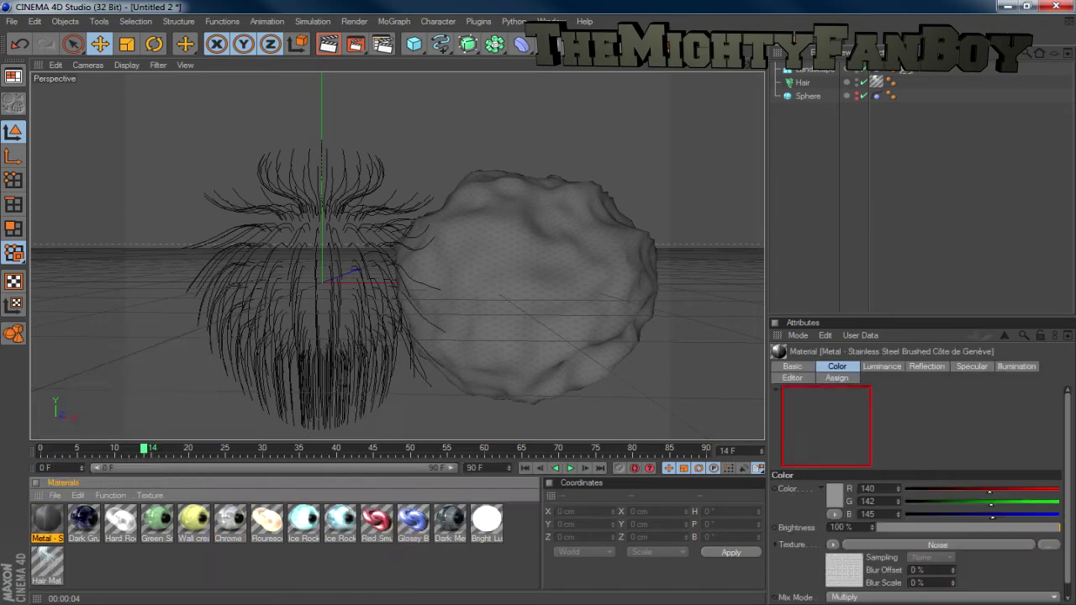
click(55, 495)
mouse_move(126, 451)
mouse_move(231, 489)
click(471, 496)
drag(47, 519, 521, 286)
Step: Add a MoText object and move it down in front of the hair ball and landscape
click(393, 21)
click(420, 168)
drag(340, 189, 337, 284)
drag(348, 362, 336, 399)
Step: Scale down the text, rotate its heading to about -14°, and place it below the landscape at about X 99, Y -175, Z -131 cm
key(t)
drag(403, 370, 353, 353)
key(e)
drag(321, 401, 416, 324)
key(r)
key(e)
drag(340, 357, 312, 351)
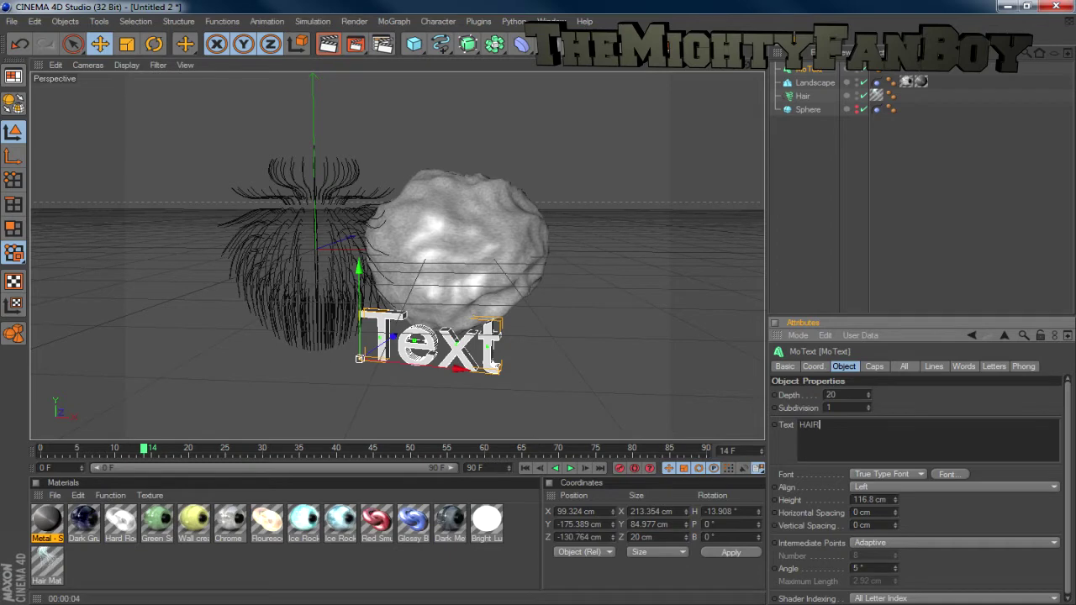
Step: Change the text to HAIR with a depth of 60 and fillet caps on both ends, and scale it down slightly
click(874, 366)
click(588, 395)
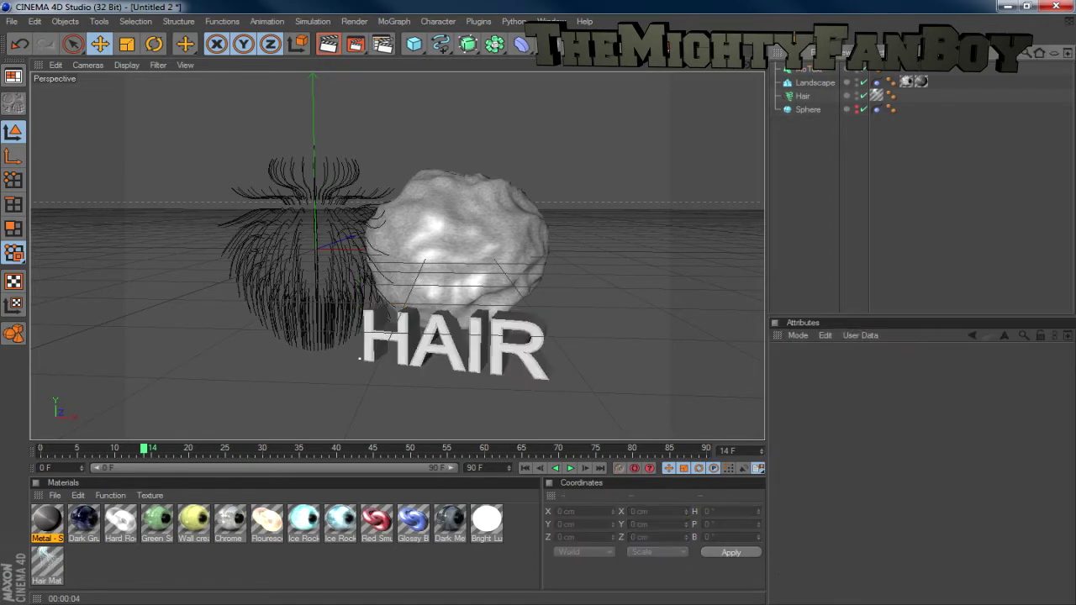
click(361, 355)
key(t)
mouse_move(454, 376)
alt+mouse_down()
mouse_move(521, 361)
mouse_move(455, 370)
alt+mouse_up()
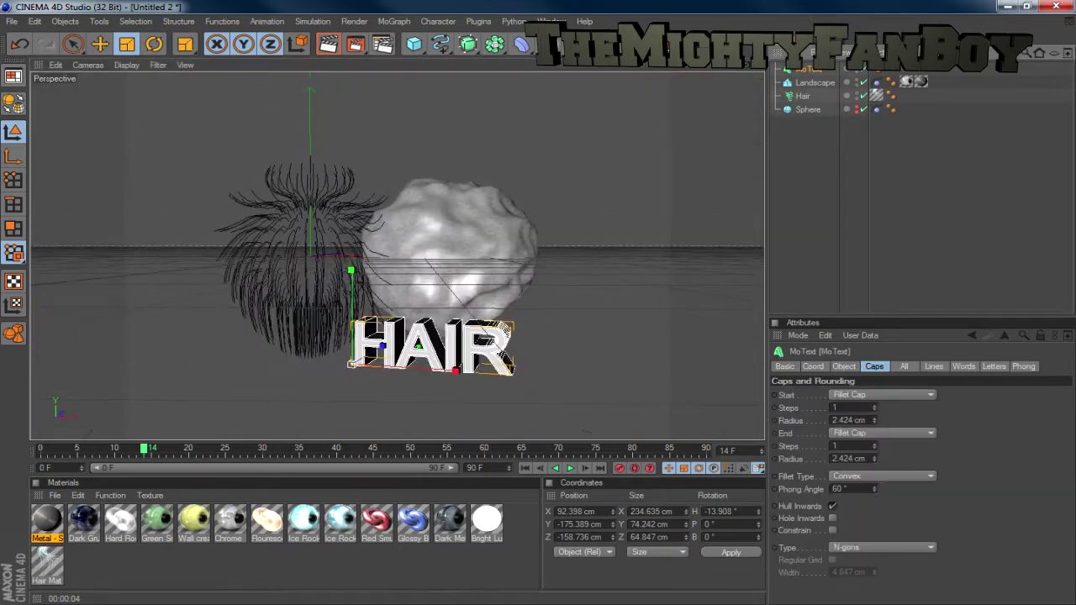
Step: Switch the HAIR text to a wide block font and shift it to about X 85 cm
click(844, 367)
click(947, 474)
key(Escape)
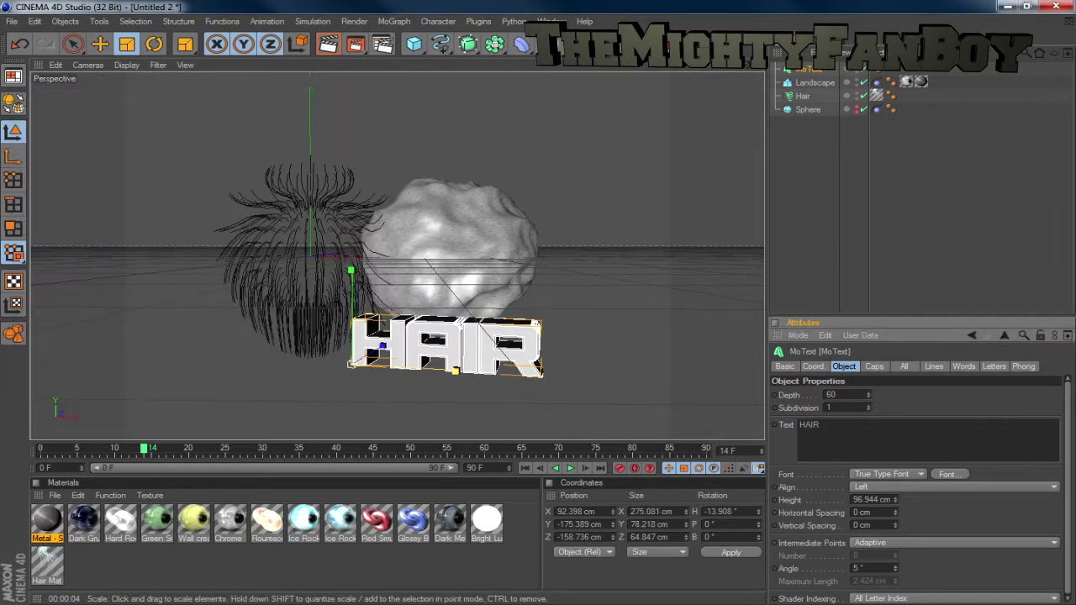
key(e)
Step: Check the TMFB text's materials in the Untitled 1 project, and apply the dark metal and Ice Rock Glow materials to HAIR in Untitled 2
click(551, 21)
click(571, 389)
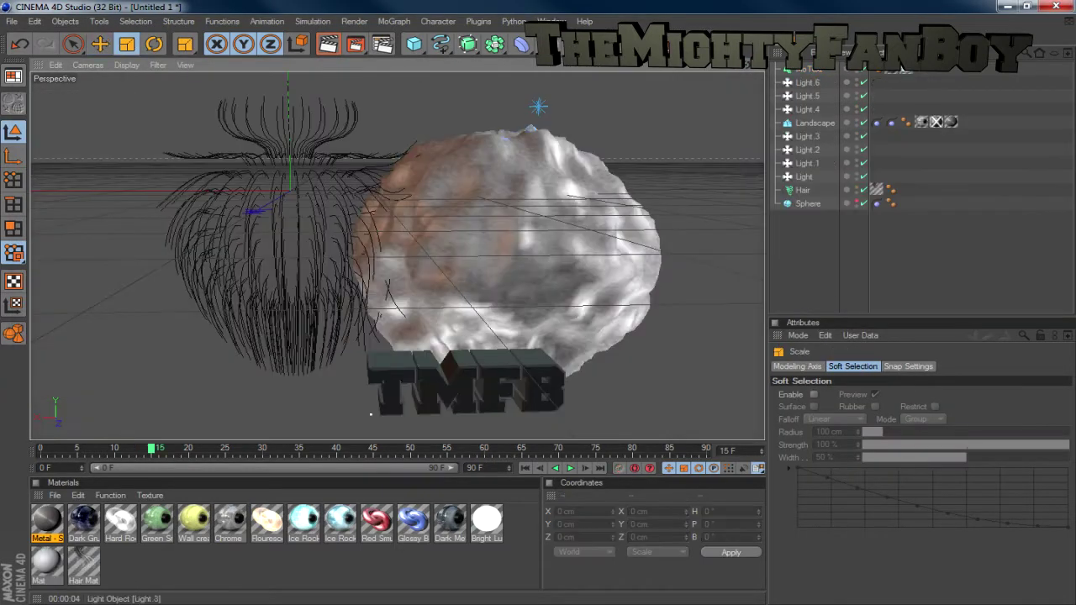
click(551, 21)
click(572, 376)
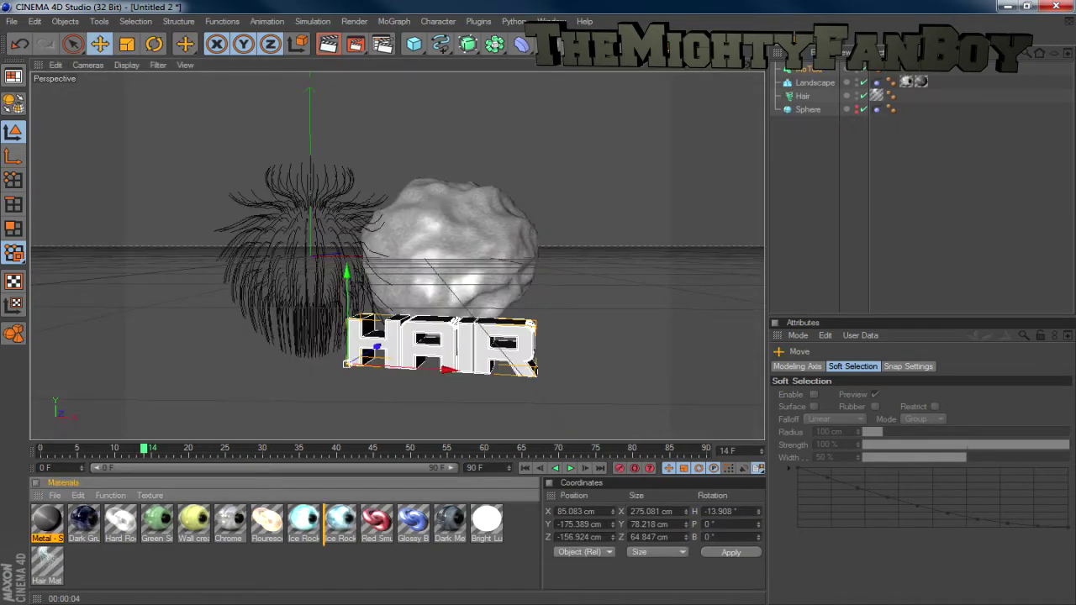
click(551, 21)
click(571, 388)
drag(304, 519, 925, 396)
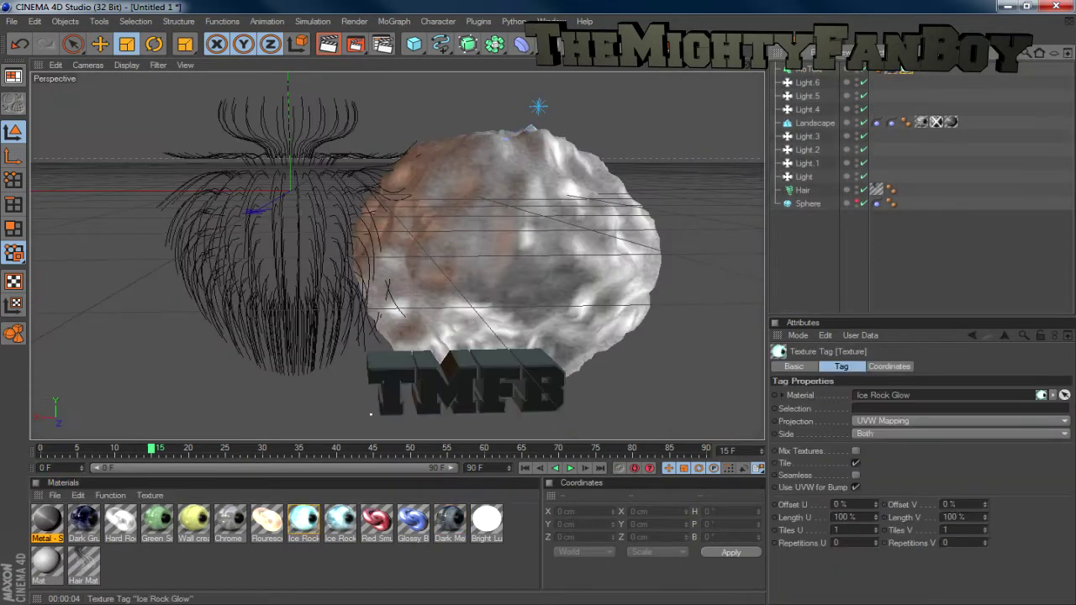
click(551, 21)
click(571, 375)
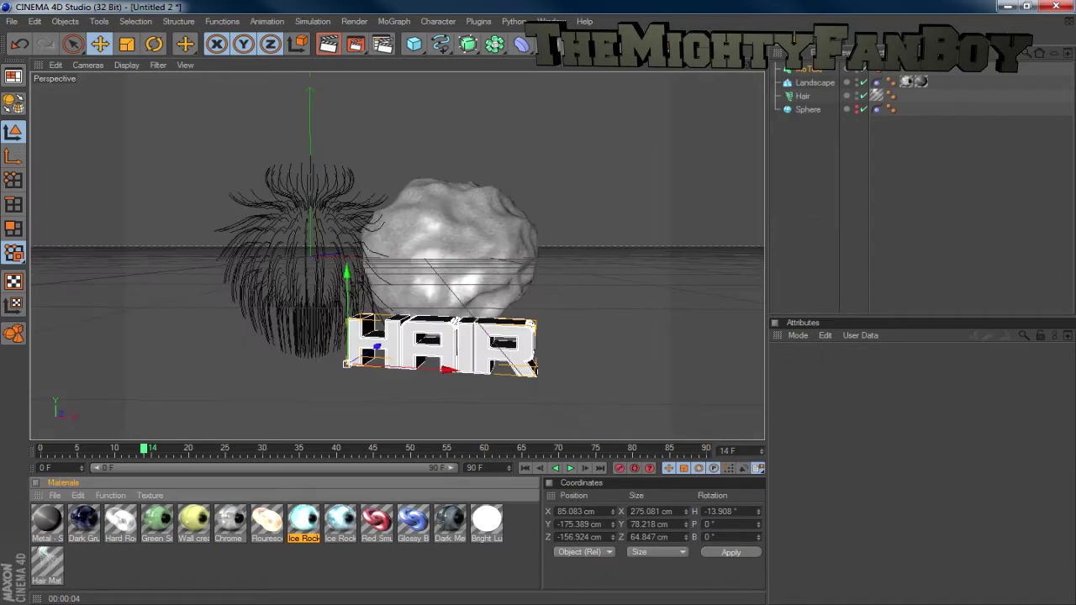
Step: Set the render output size to 1280 x 720 pixels with the HDTV (16:9) film aspect
key(ctrl+b)
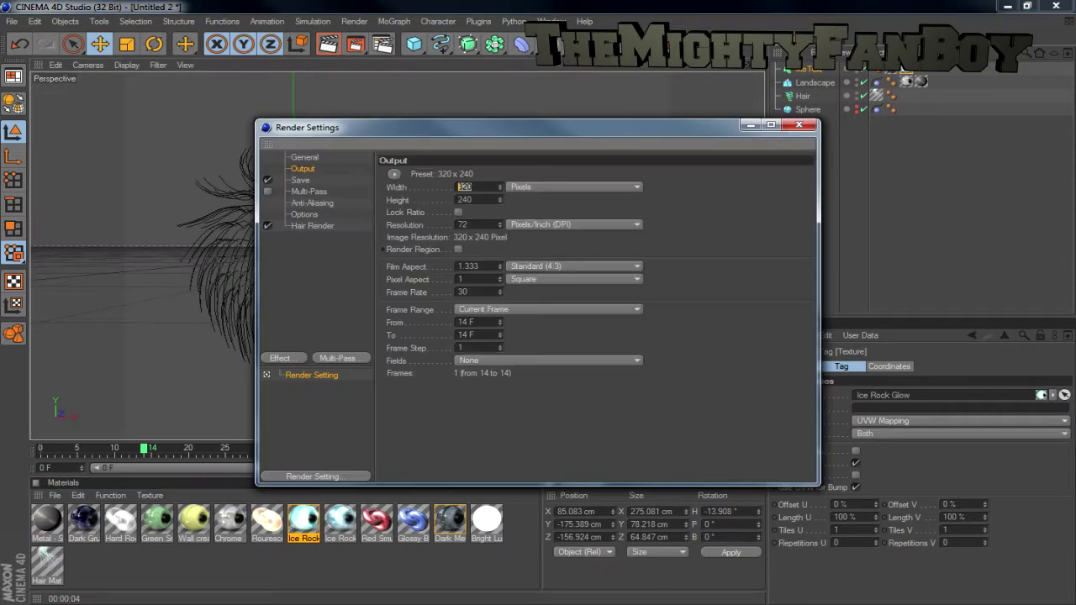
key(Return)
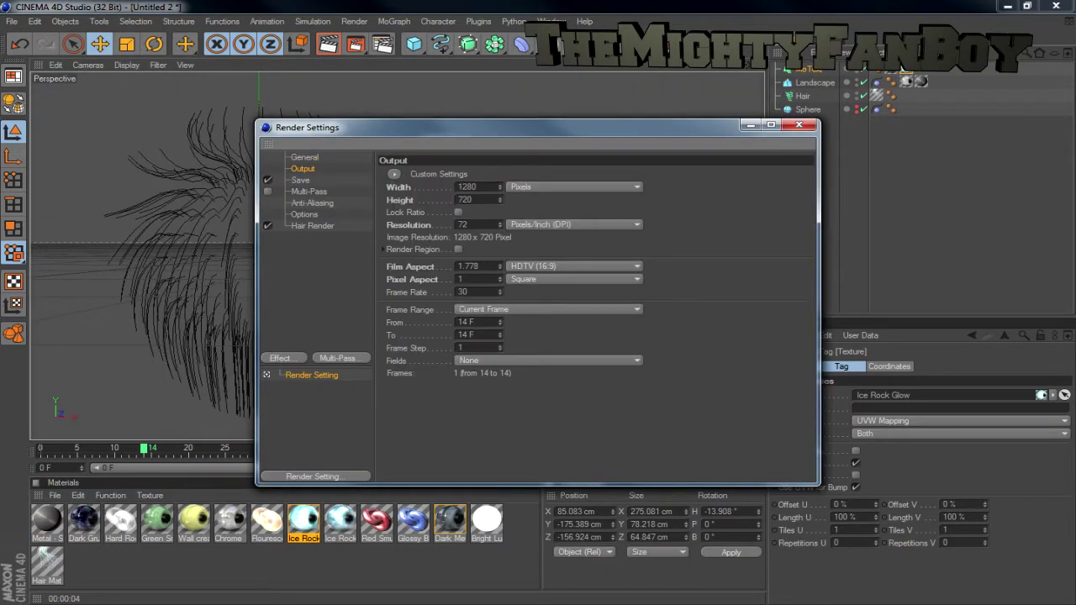
Step: Choose the image format for the saved render and set its output file on the desktop (Skrivbord)
click(300, 180)
click(528, 211)
click(486, 326)
click(795, 199)
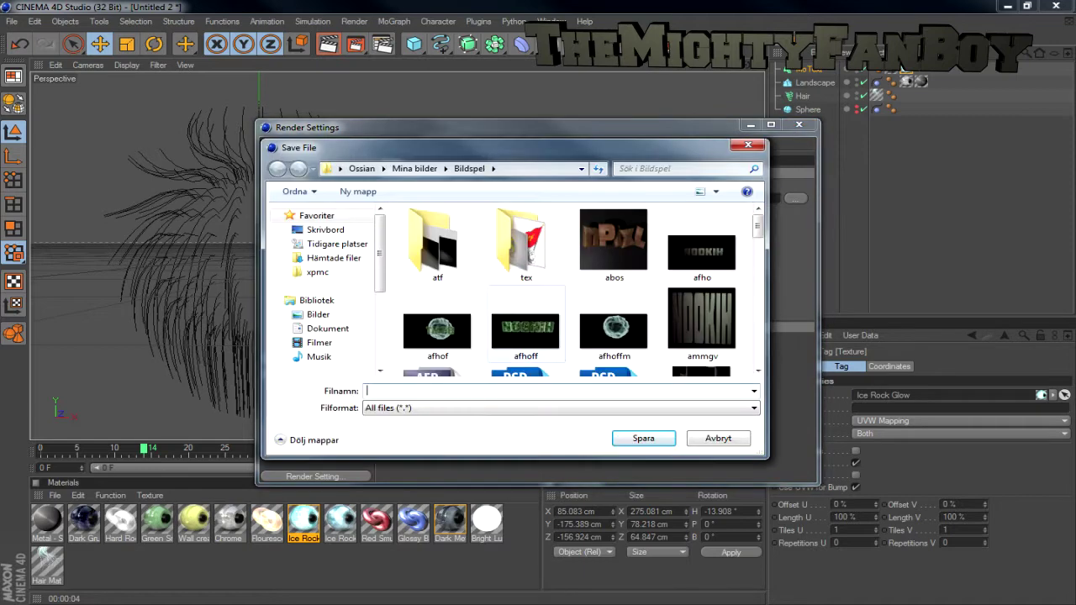
click(318, 314)
click(326, 230)
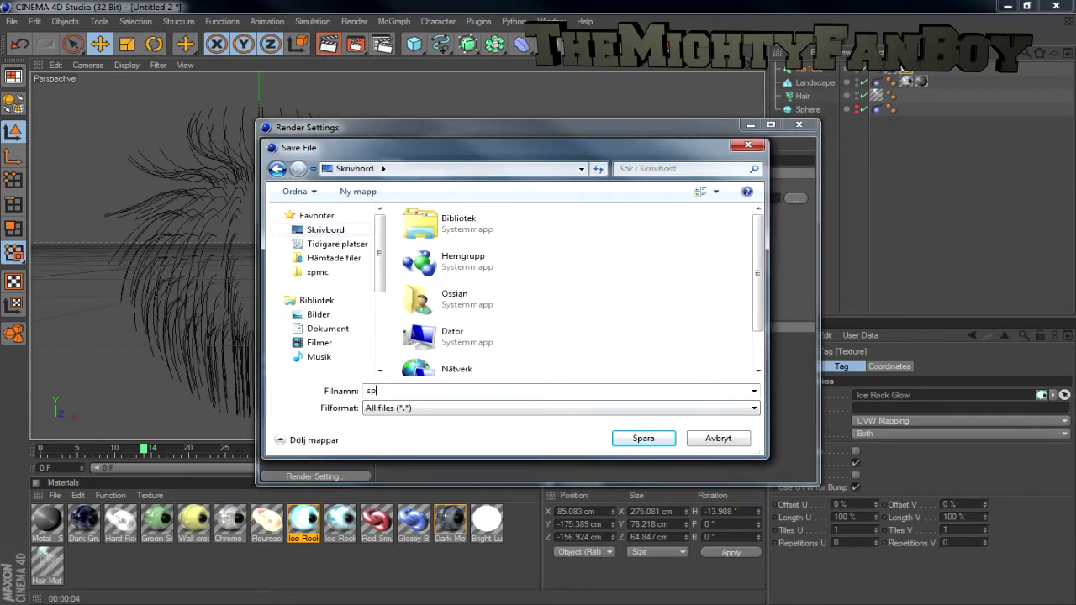
key(Return)
Step: Add the Ambient Occlusion and Global Illumination effects to the render settings and close them
click(309, 192)
click(323, 237)
click(280, 359)
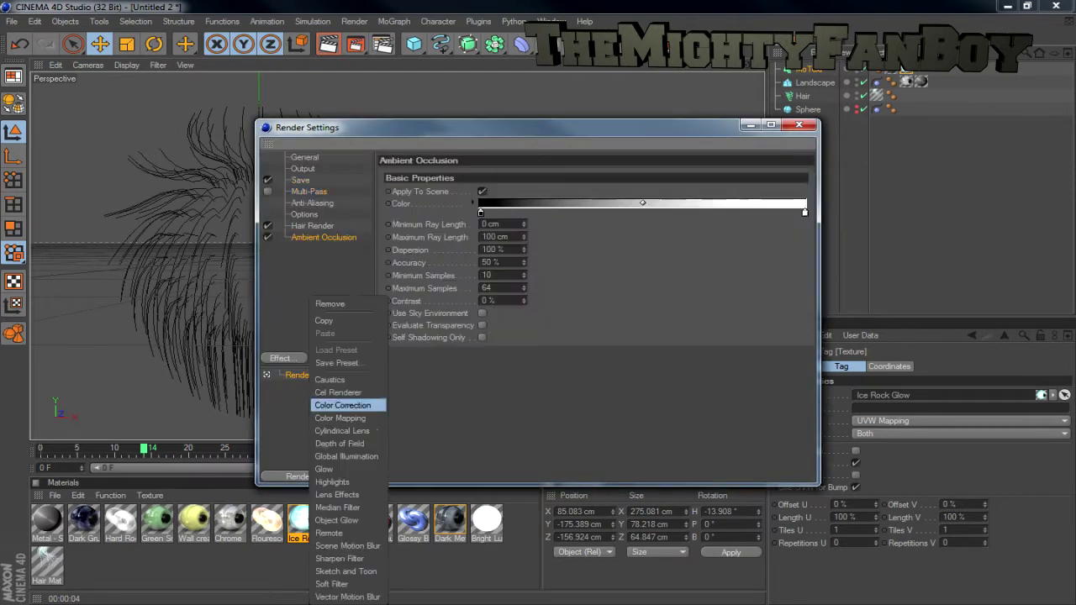
click(346, 456)
click(799, 124)
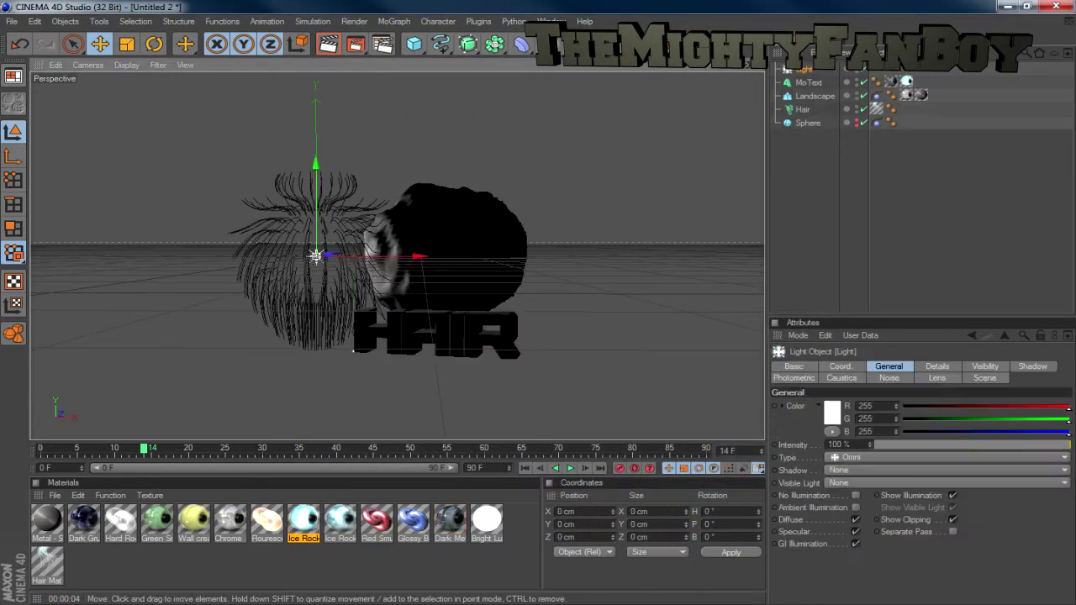
Step: Place one omni light beside the landscape and a second at about X -921, Y 332, Z 590 cm with Shadow Maps (Soft)
drag(440, 252, 586, 248)
alt+drag(471, 151, 186, 178)
click(522, 43)
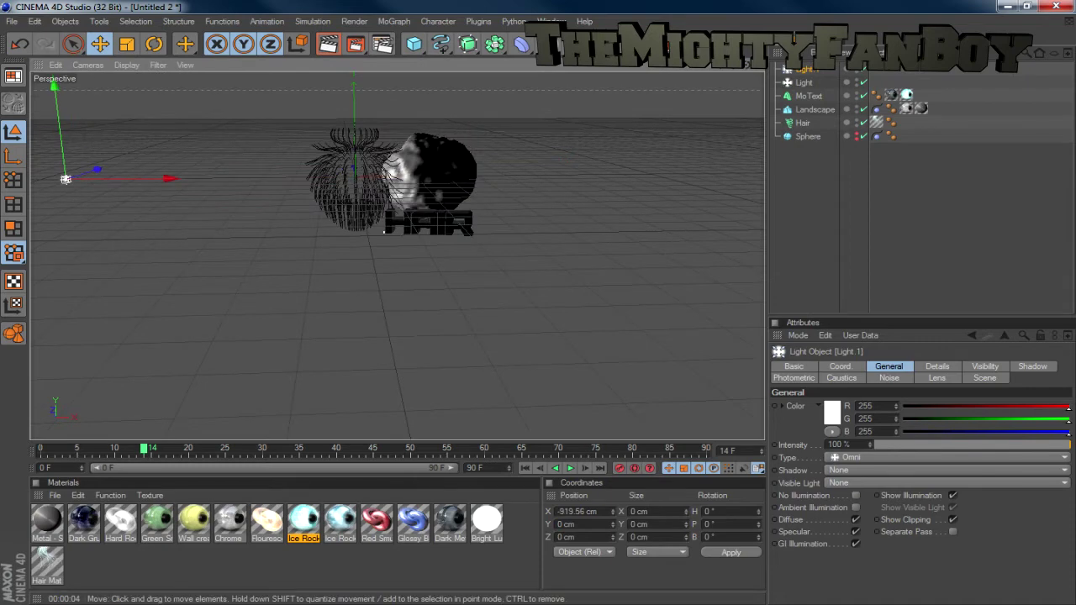
alt+middle_drag(54, 87, 370, 370)
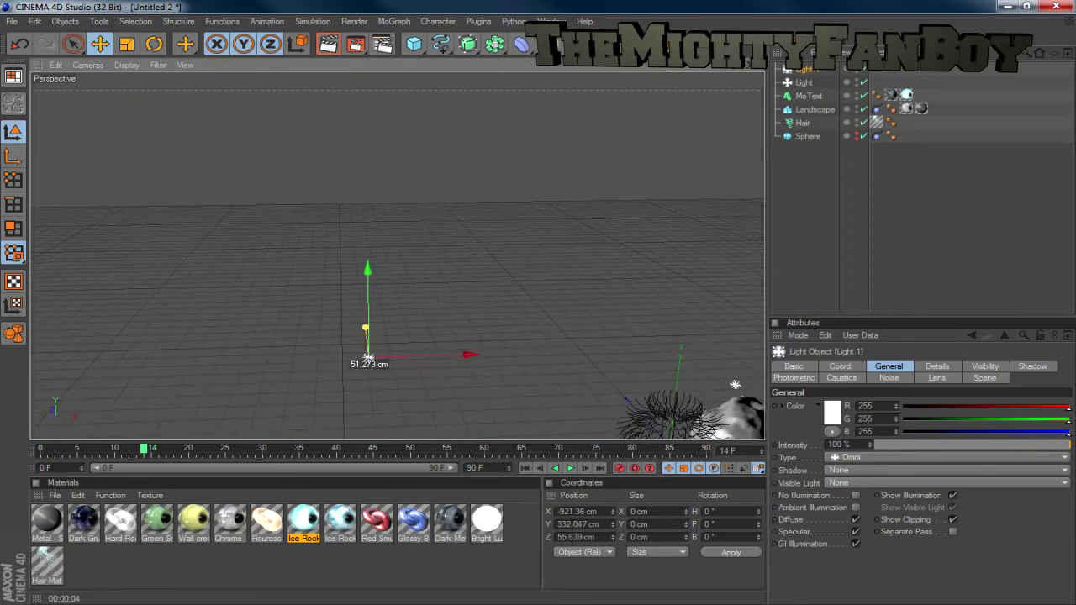
alt+drag(395, 252, 361, 219)
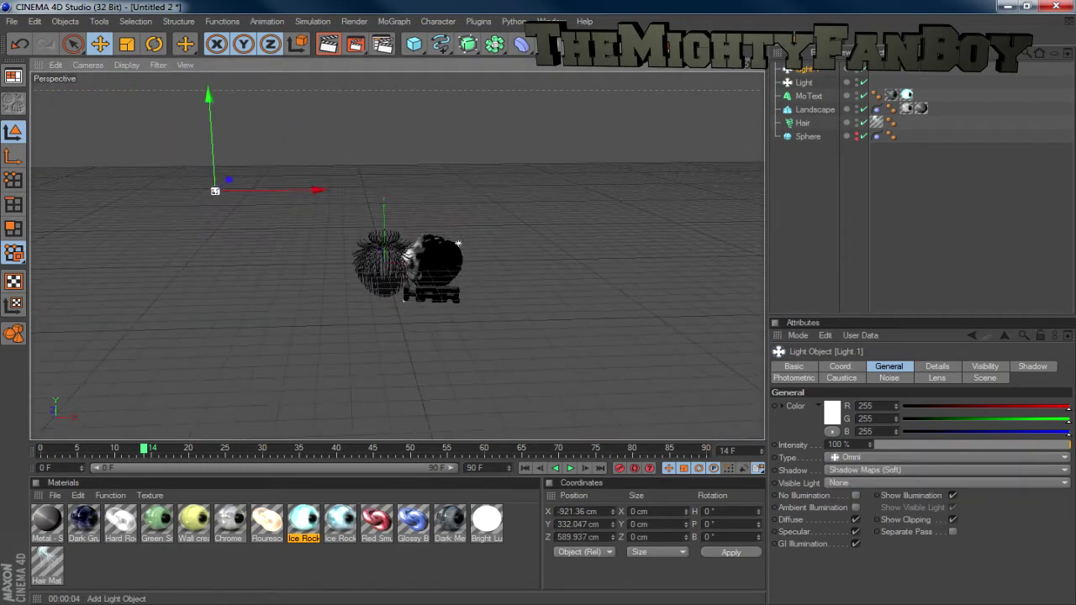
Step: Add two more omni lights, at about X -1033, Y -662, Z -721 cm and about X 17, Y -74, Z -786 cm
click(521, 43)
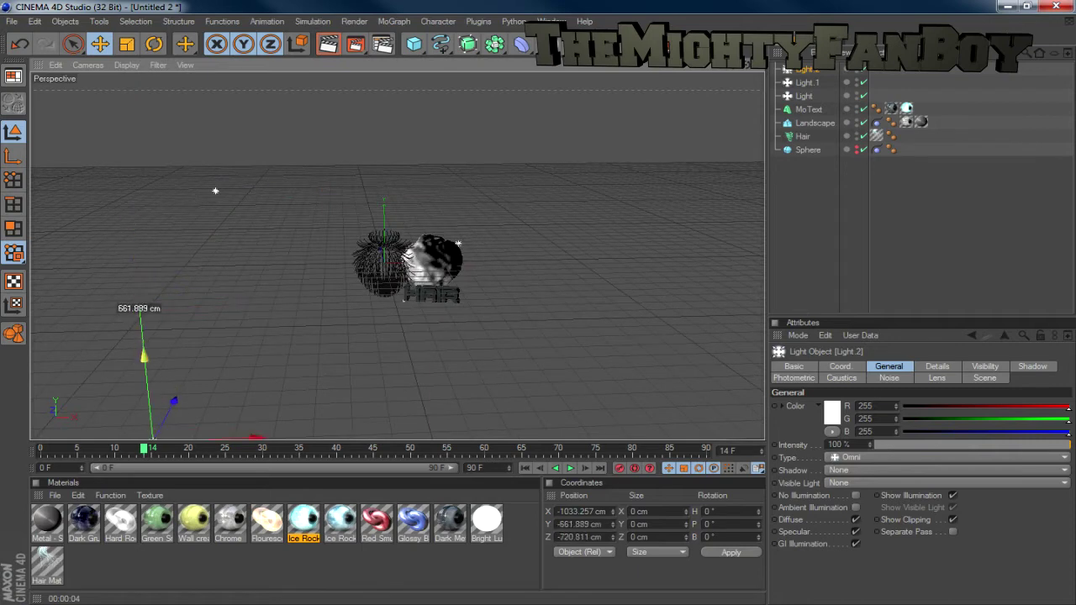
drag(521, 44, 619, 103)
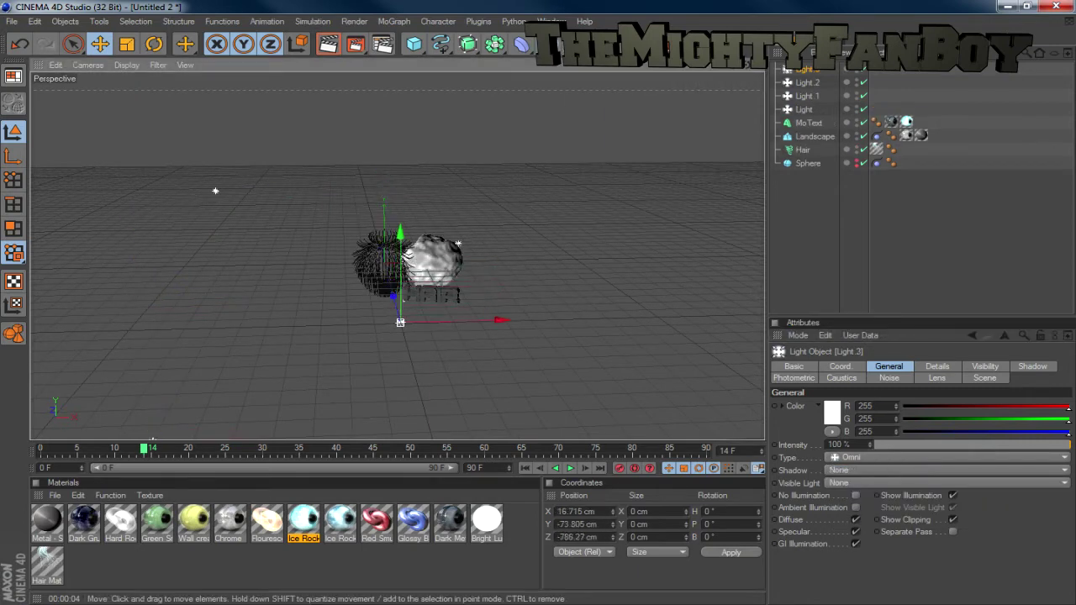
Step: Place the newest omni light at about X 708, Y -694, Z -888 cm with Shadow Maps (Soft) and 49 % intensity, and preview the render
drag(577, 302, 571, 391)
click(946, 470)
click(866, 445)
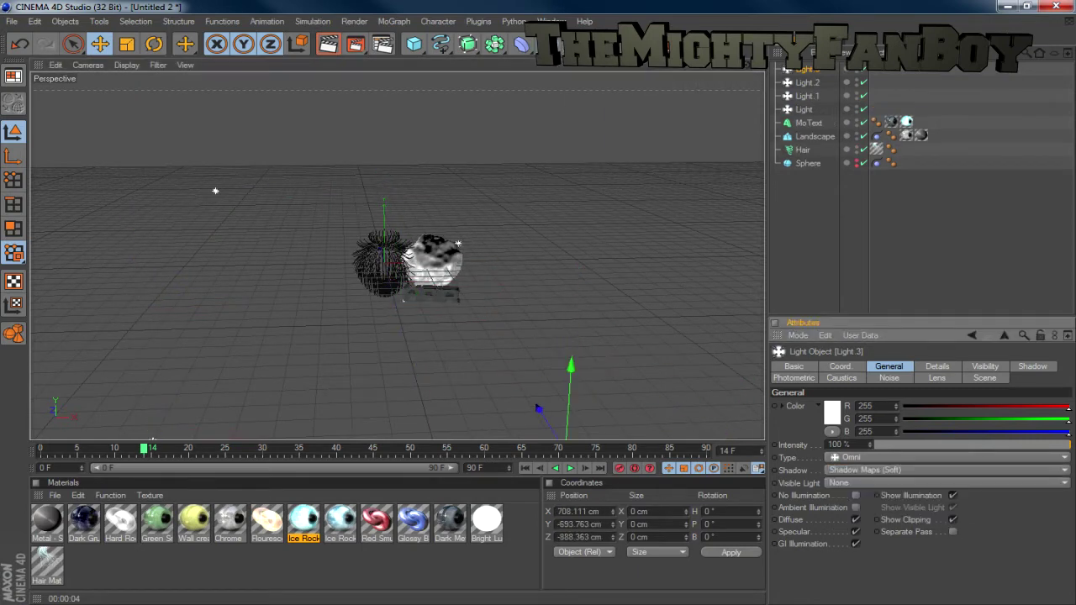
alt+drag(395, 252, 383, 194)
key(ctrl+r)
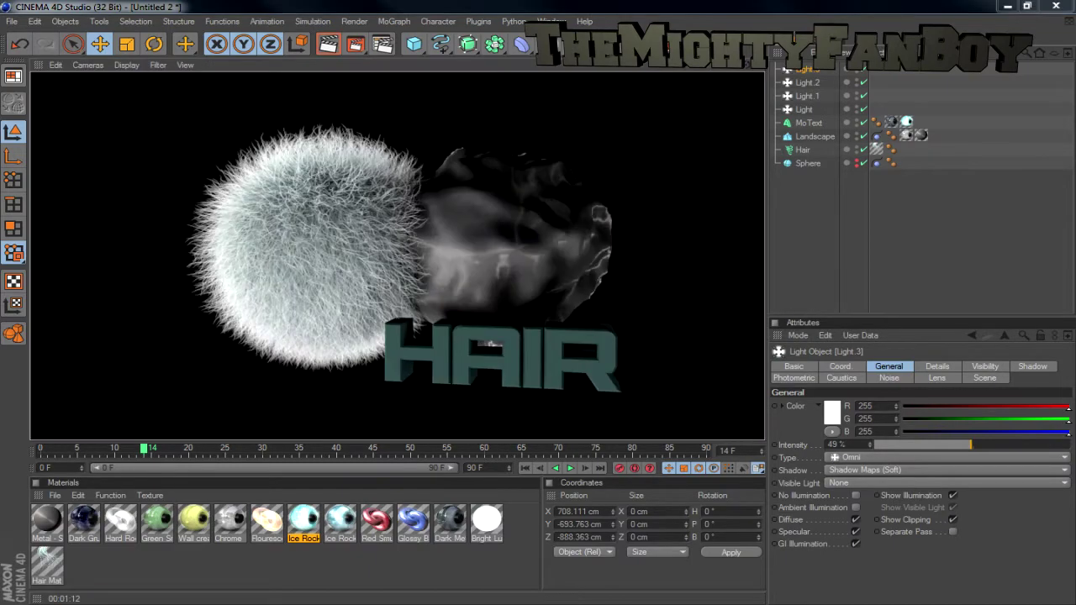
Step: Scale down the HAIR text and keep it just beneath the landscape sphere
key(t)
click(491, 344)
drag(491, 343, 402, 374)
key(e)
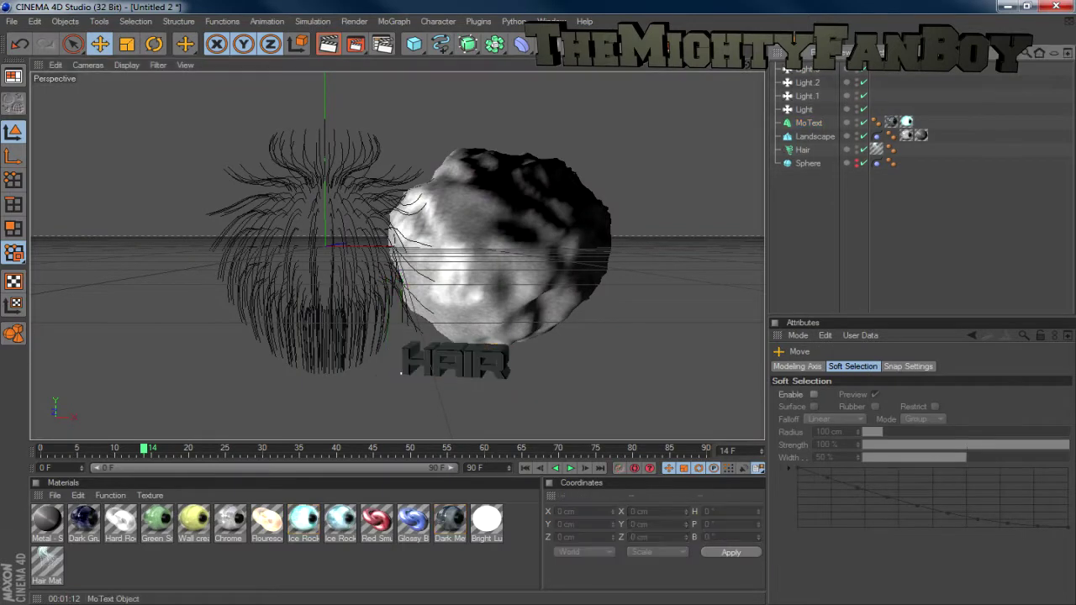
click(402, 373)
click(399, 371)
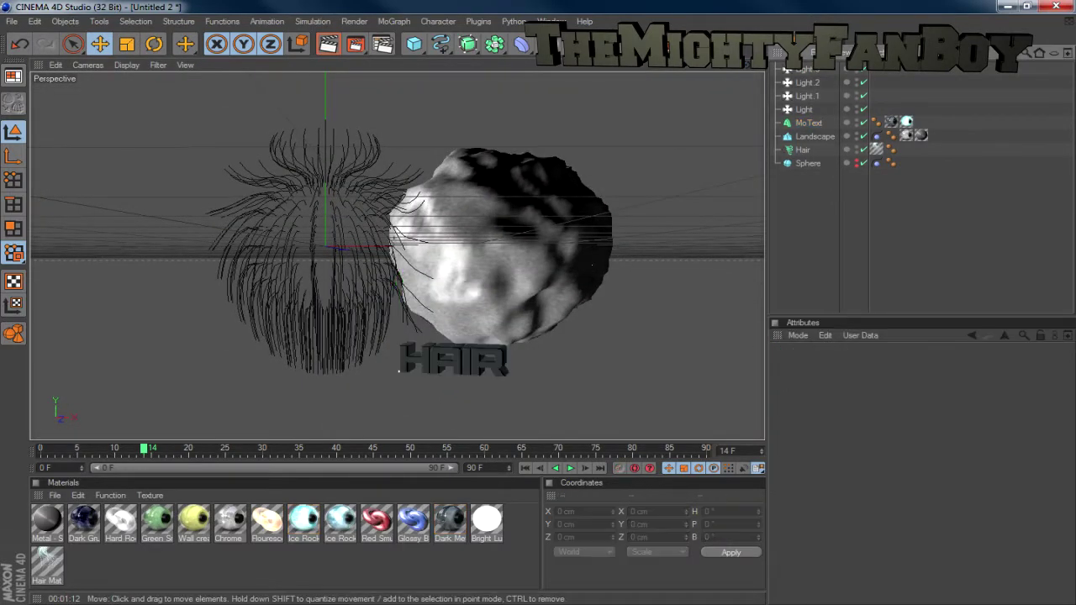
Step: Apply the Ice Rock Glow 2 material to the HAIR text and test render the region around it
key(ctrl+z)
key(ctrl+z)
key(ctrl+r)
key(Return)
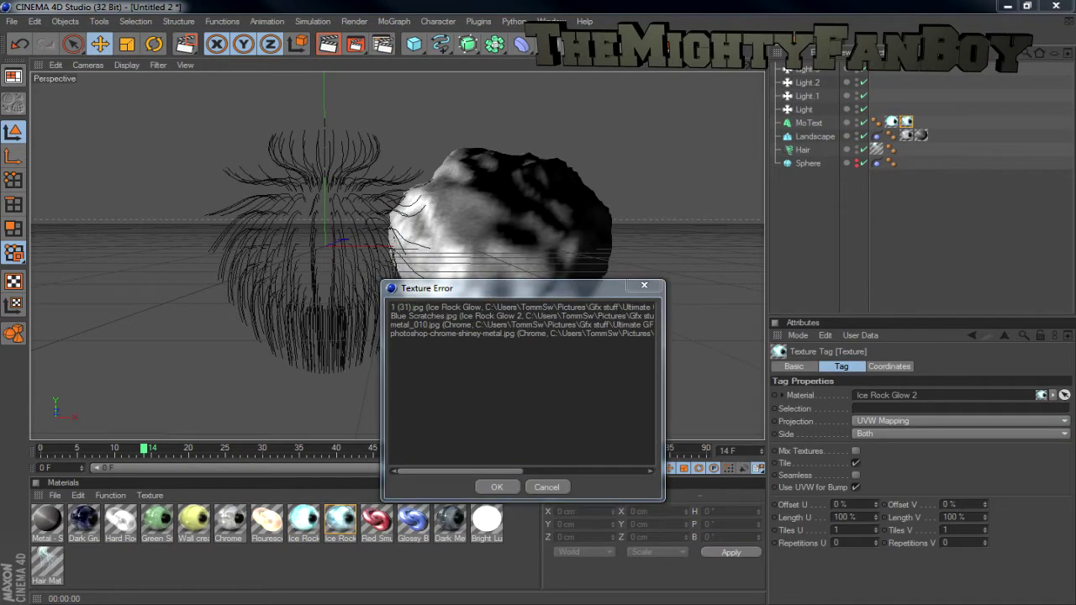
key(Return)
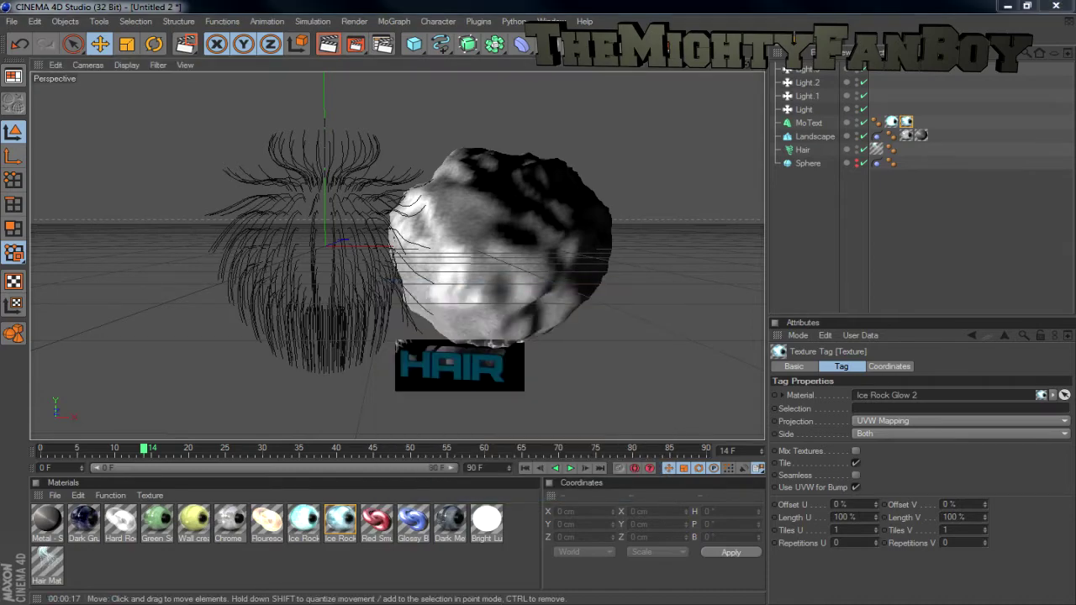
Step: Add an omni light in front of the HAIR text at about X 167, Y -153, Z -122 cm
click(602, 43)
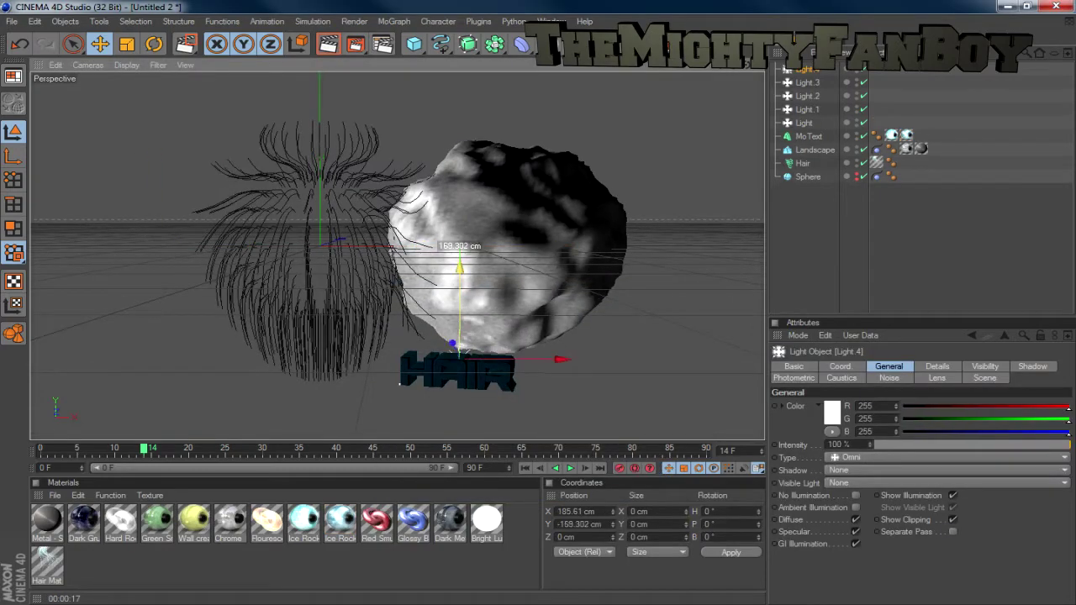
scroll(398, 255, up, 10)
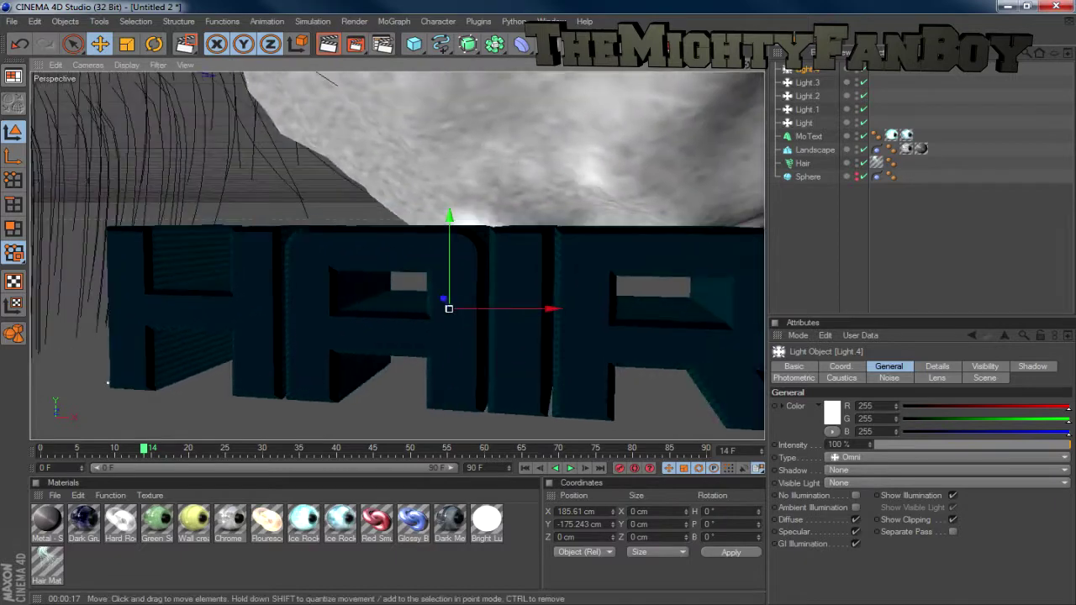
scroll(398, 254, up, 3)
drag(438, 296, 433, 269)
drag(433, 269, 404, 306)
alt+drag(432, 241, 450, 254)
drag(450, 254, 450, 250)
scroll(451, 250, down, 5)
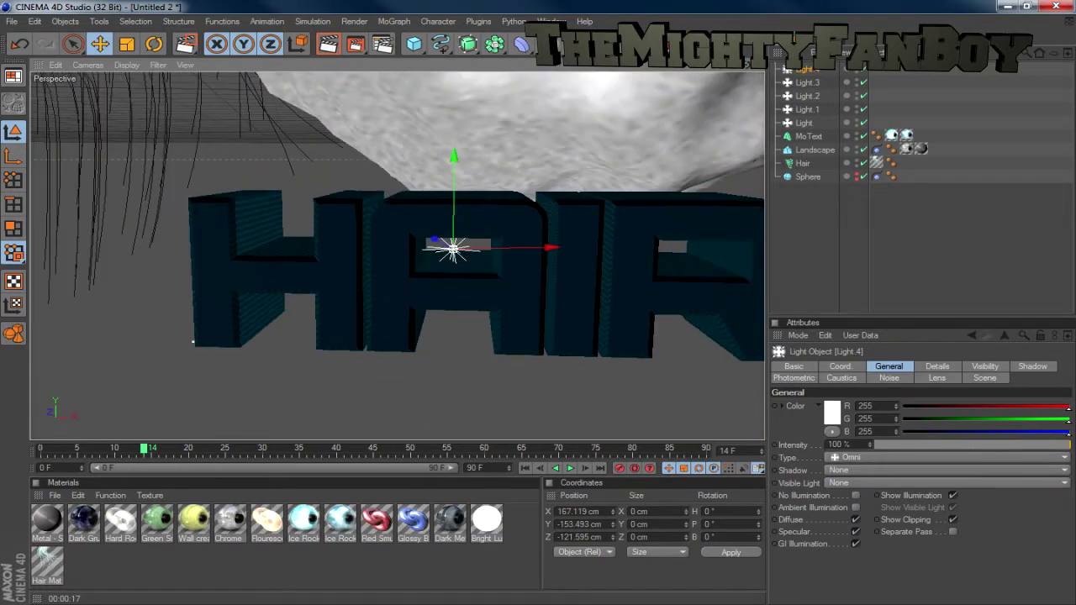
Step: Test render the view and delete the extra light in front of the HAIR text
click(393, 21)
key(Escape)
key(ctrl+r)
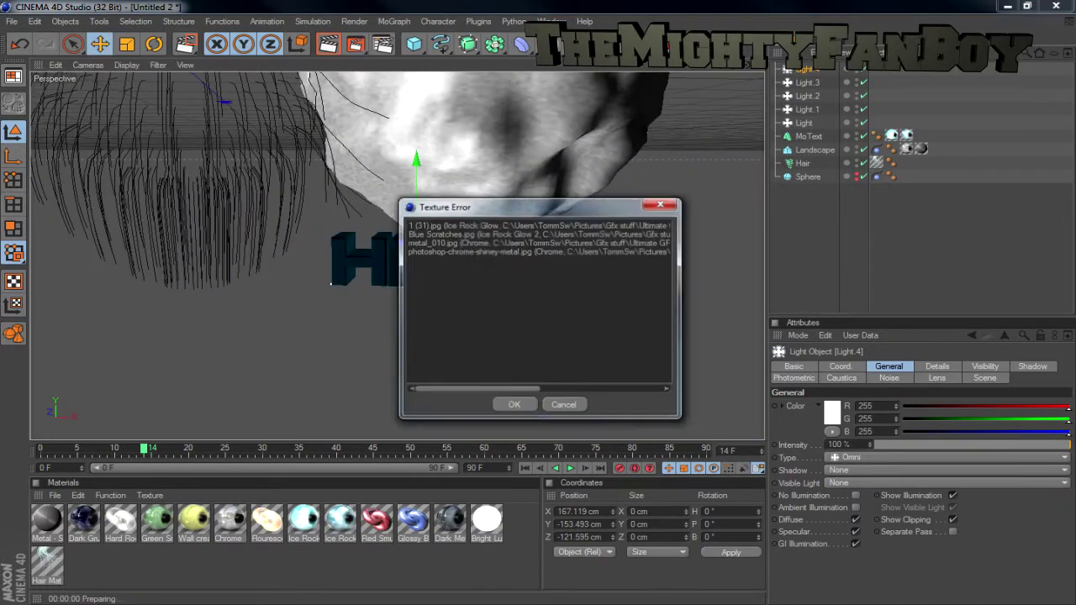
key(Return)
key(Delete)
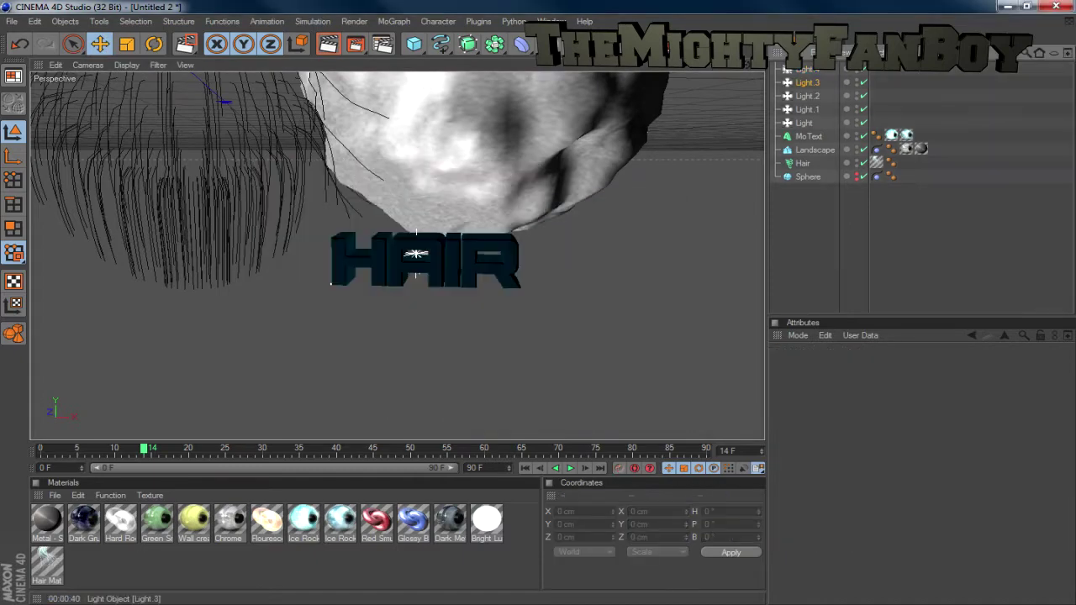
click(807, 83)
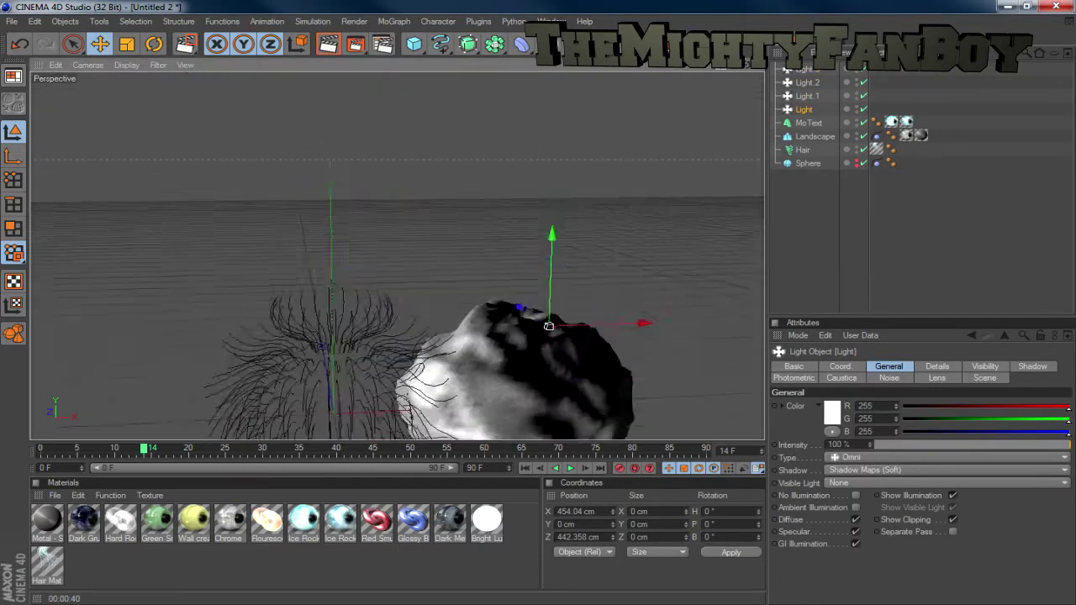
Step: Check the Save, Anti-Aliasing, Options and Output pages of the render settings and close them
key(ctrl+b)
click(300, 180)
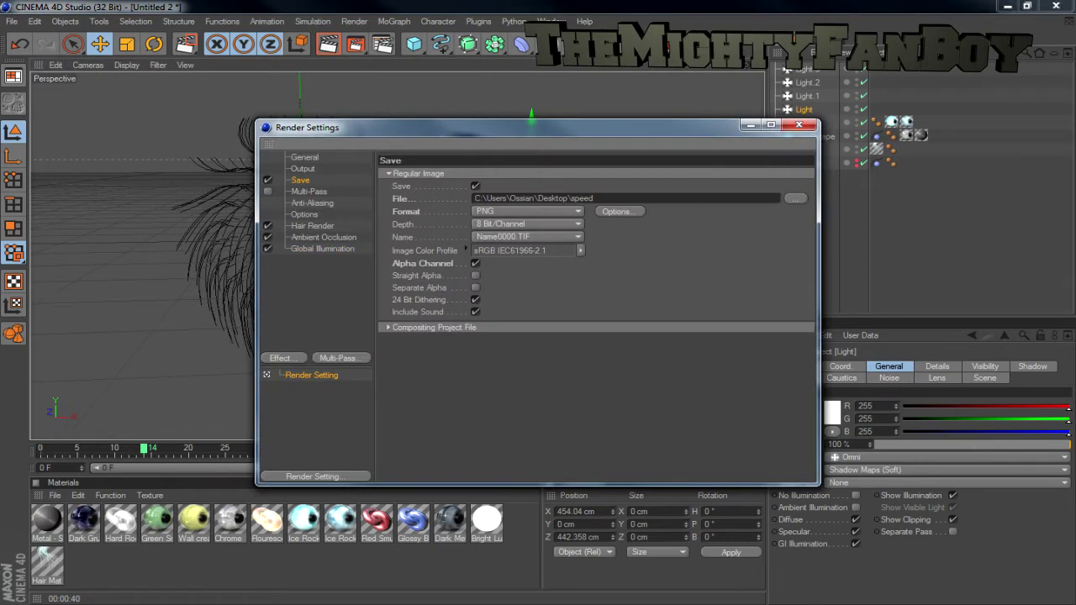
click(312, 202)
click(304, 214)
click(302, 168)
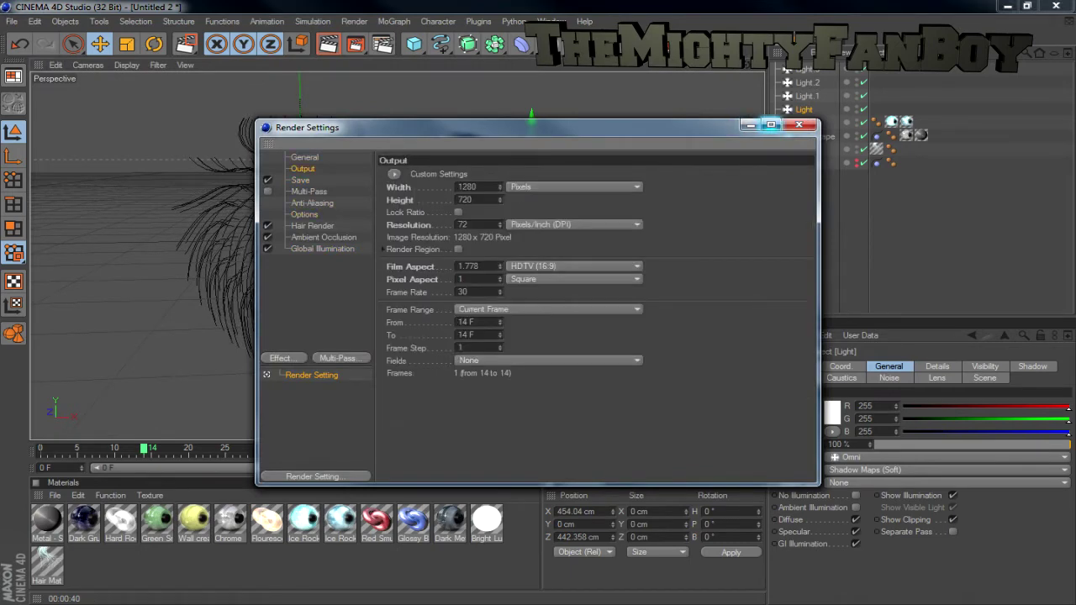
click(798, 125)
Step: Switch to Photoshop, open the speed0014 render from the desktop and place it as a layer in a new white document
click(403, 367)
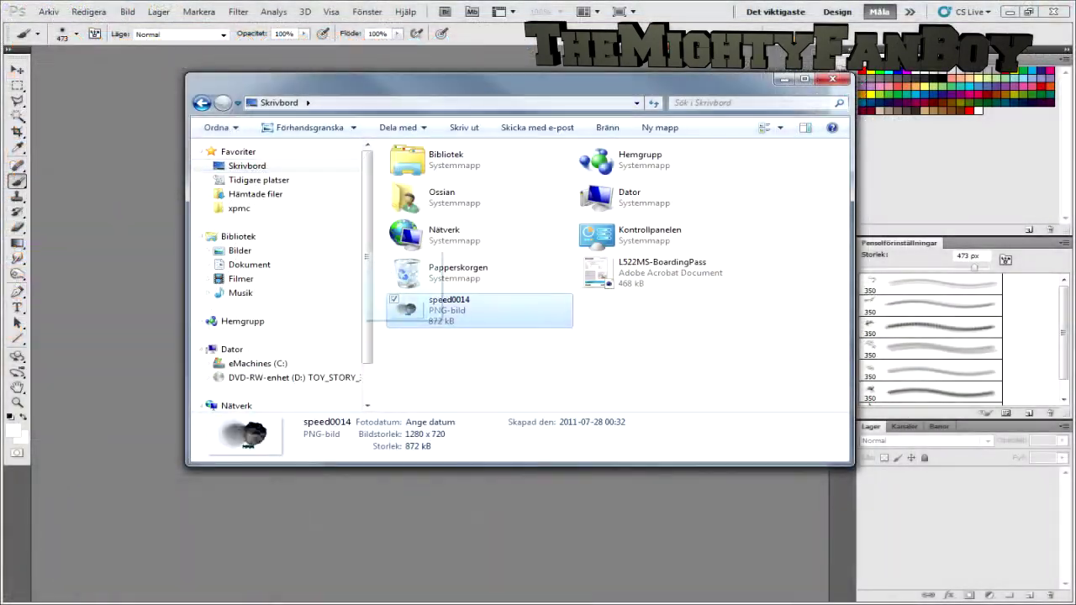
drag(406, 309, 92, 309)
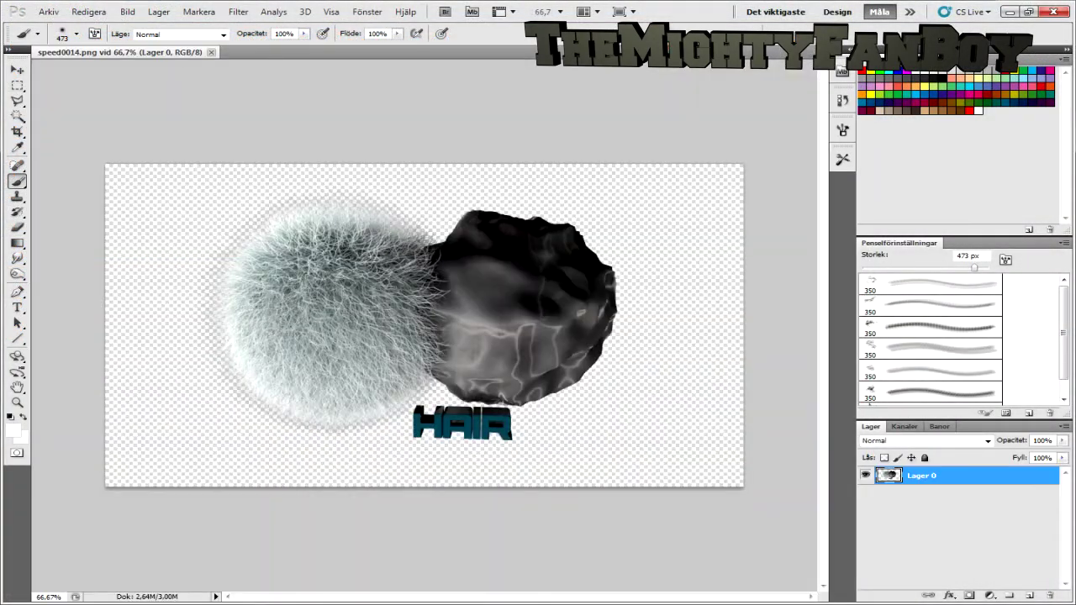
key(alt+a)
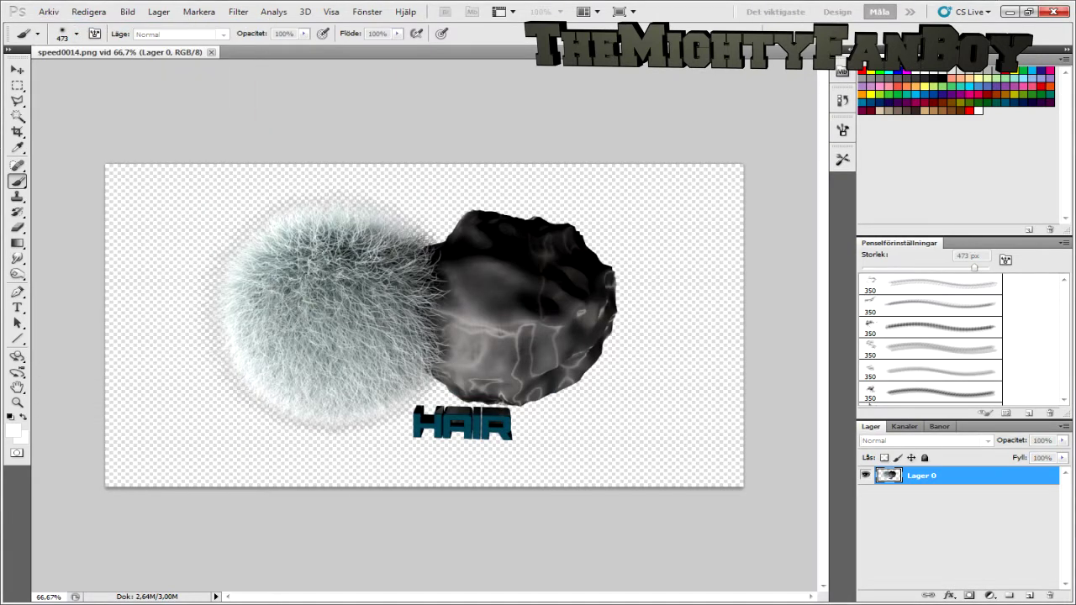
key(ctrl+alt+n)
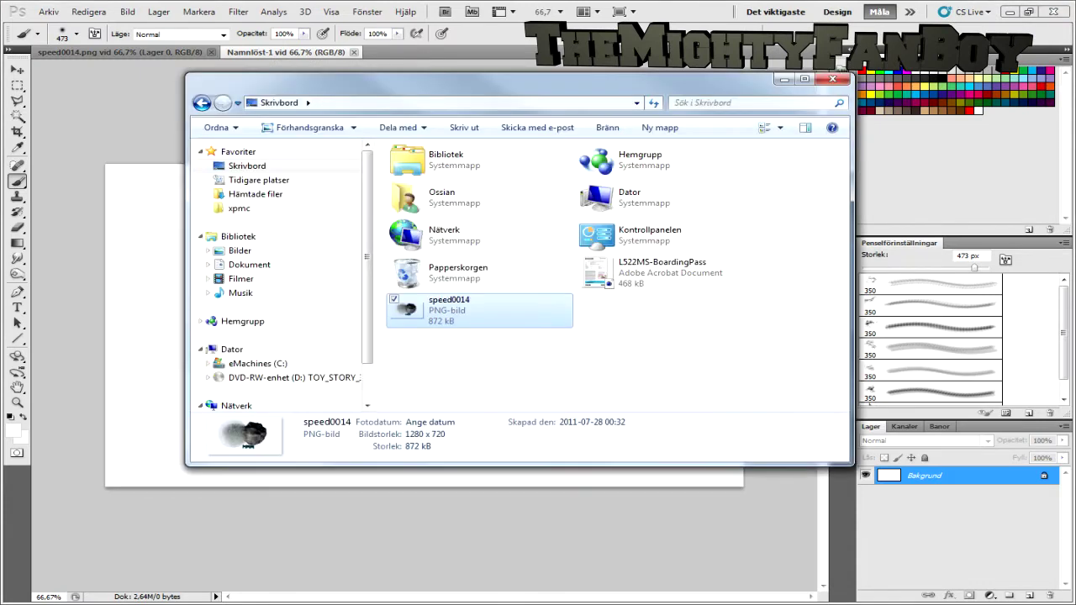
key(Return)
key(Return)
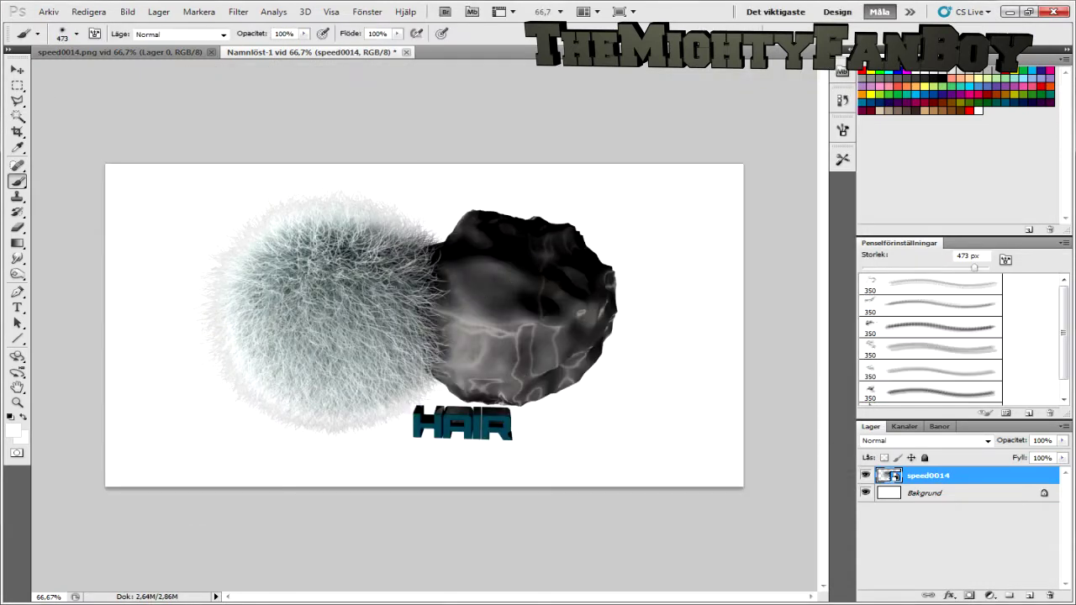
Step: Try linear gradients at 20 % opacity on the Bakgrund layer, running inward from the canvas's side edges
key(u)
drag(103, 299, 286, 301)
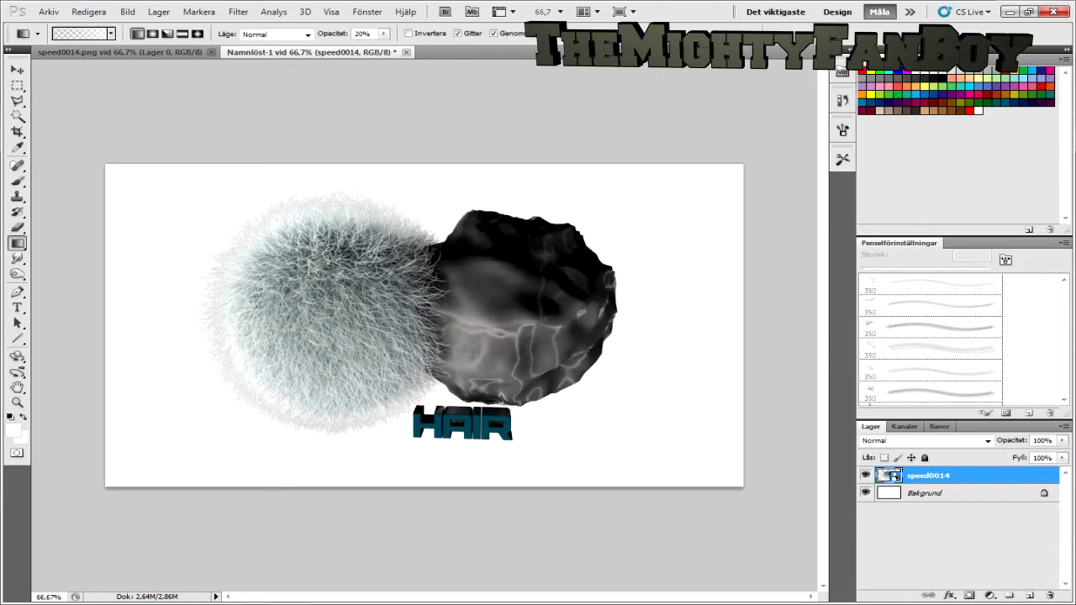
key(alt+bracketleft)
drag(104, 324, 282, 324)
drag(742, 306, 477, 306)
key(ctrl+z)
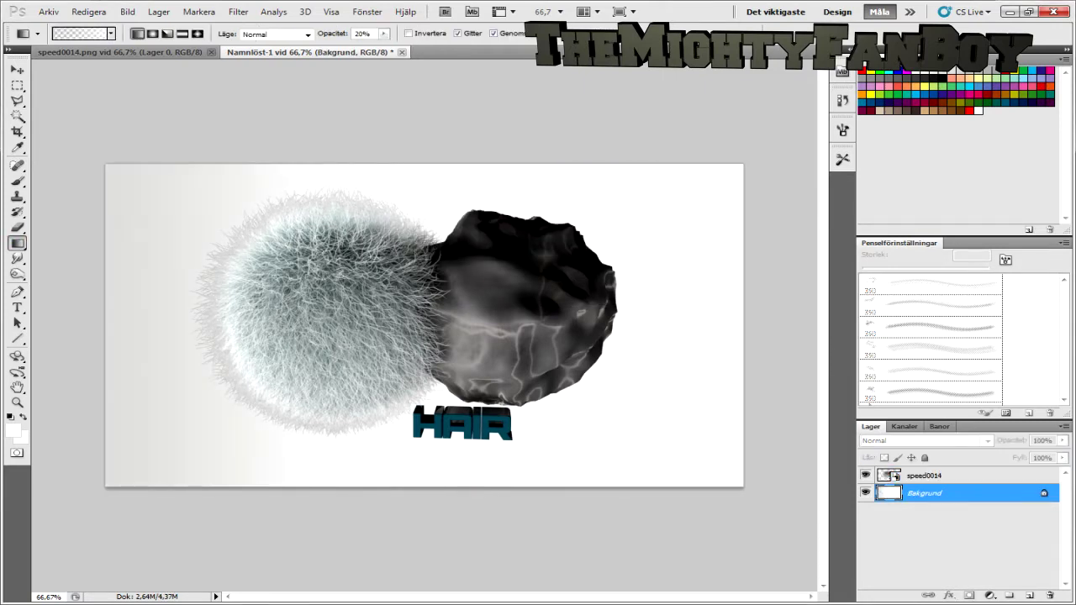
Step: Try radial gradients on the Bakgrund layer between the hair ball and the canvas's lower-left corner, undoing and comparing them
drag(285, 323, 102, 488)
key(ctrl+z)
key(ctrl+z)
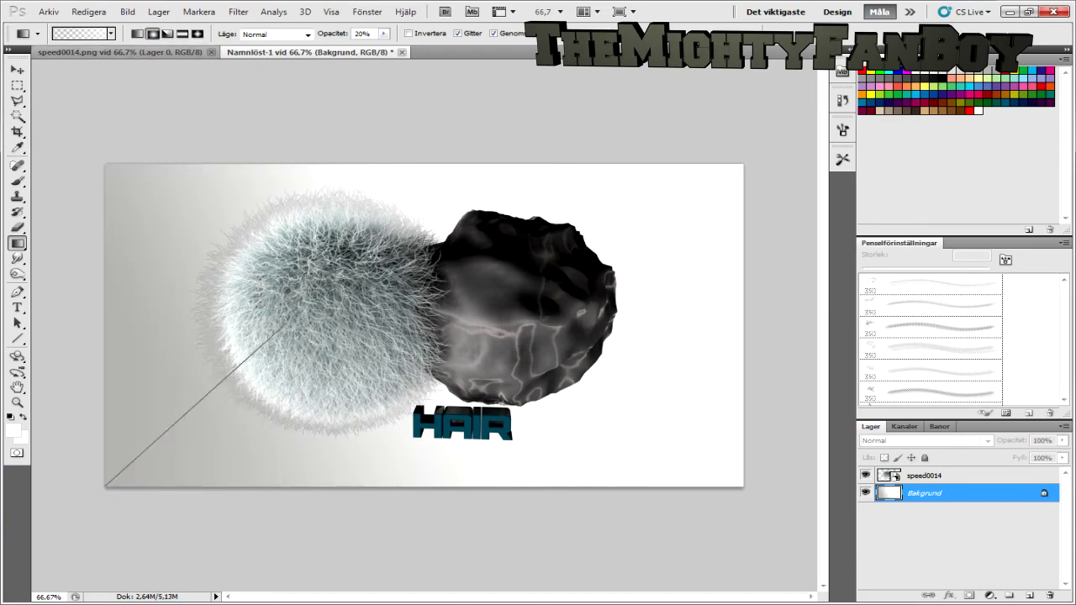
drag(286, 323, 106, 486)
key(ctrl+z)
key(ctrl+alt+z)
key(ctrl+shift+z)
key(ctrl+z)
key(ctrl+z)
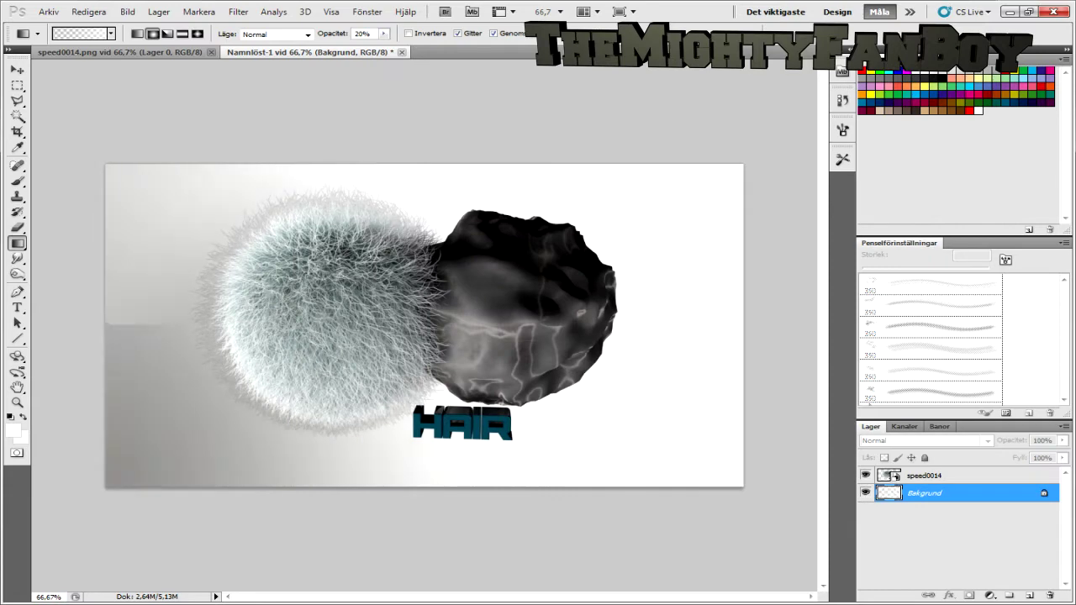
Step: Try a vertical gradient stroke between the hair ball and the canvas's lower edge, and undo the background gradients
key(ctrl+z)
key(ctrl+z)
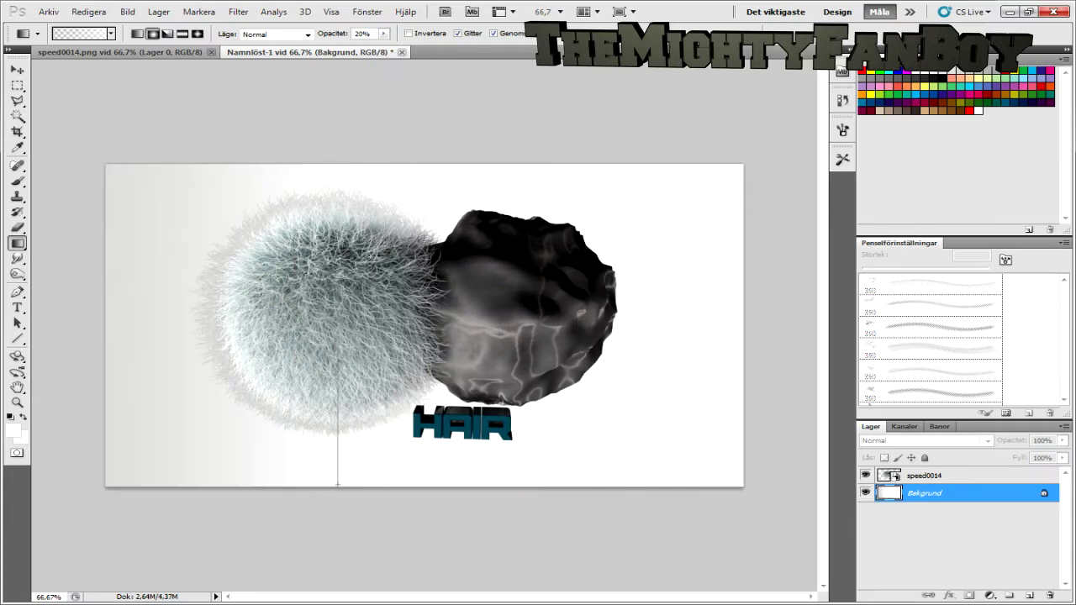
drag(337, 486, 337, 485)
key(ctrl+z)
key(ctrl+alt+z)
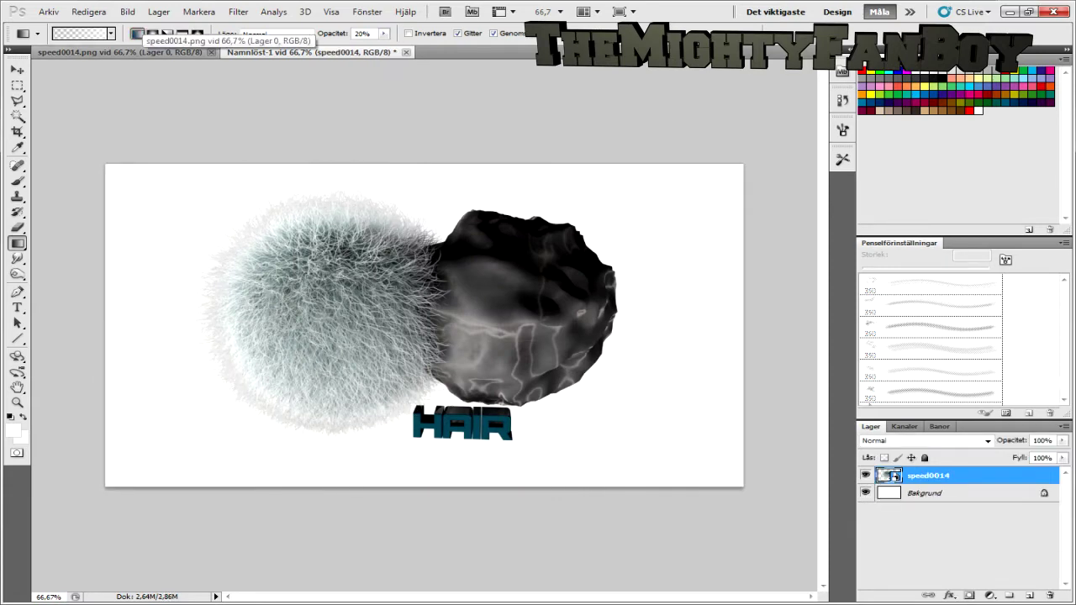
Step: Shade the Bakgrund layer toward the canvas edges with several faint grey gradients at 20 % opacity
key(alt+bracketleft)
drag(433, 376, 310, 485)
key(ctrl+z)
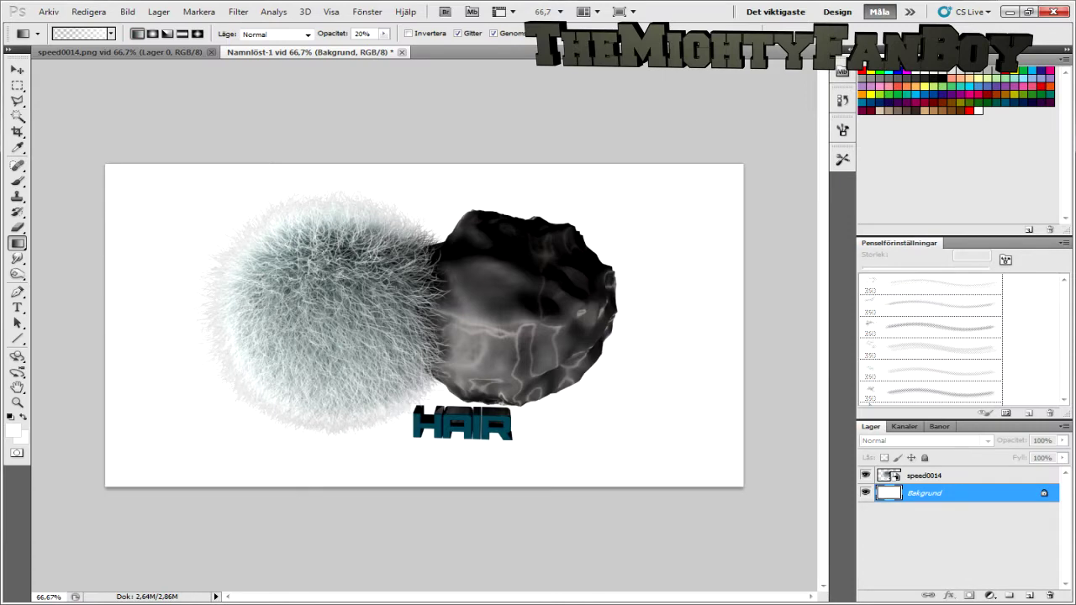
drag(413, 408, 414, 164)
drag(425, 234, 426, 160)
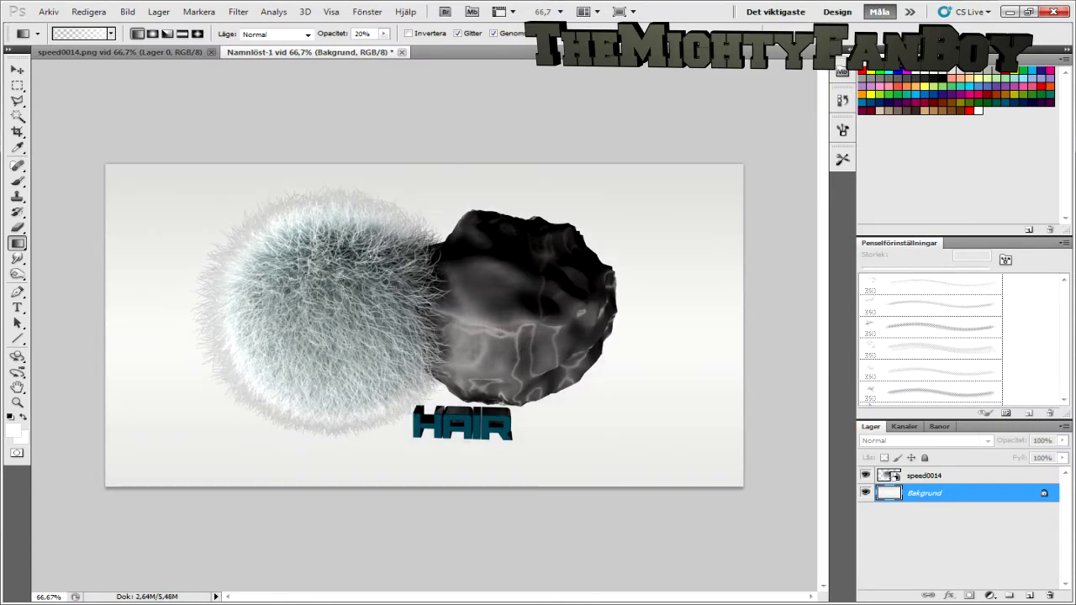
drag(252, 437, 470, 210)
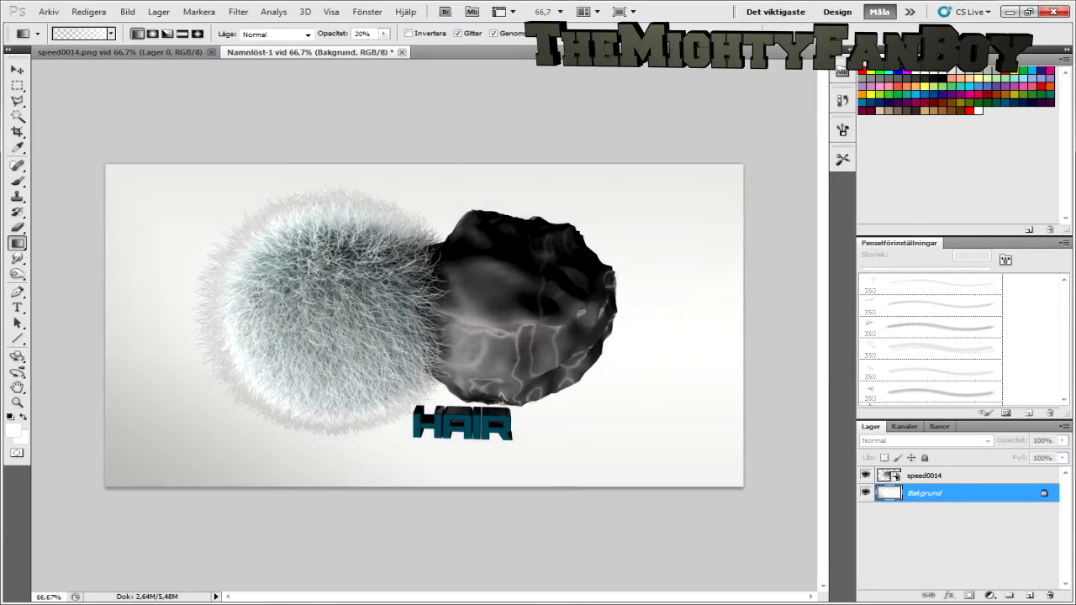
Step: Browse the documents library to videocopilot, photoshop, Robot 1k GFX Pack and open its Textures folder
key(super+e)
click(239, 250)
click(249, 264)
click(424, 388)
scroll(424, 353, down, 4)
scroll(424, 353, up, 3)
scroll(454, 311, down, 3)
scroll(454, 312, up, 5)
double_click(432, 243)
double_click(431, 220)
double_click(433, 206)
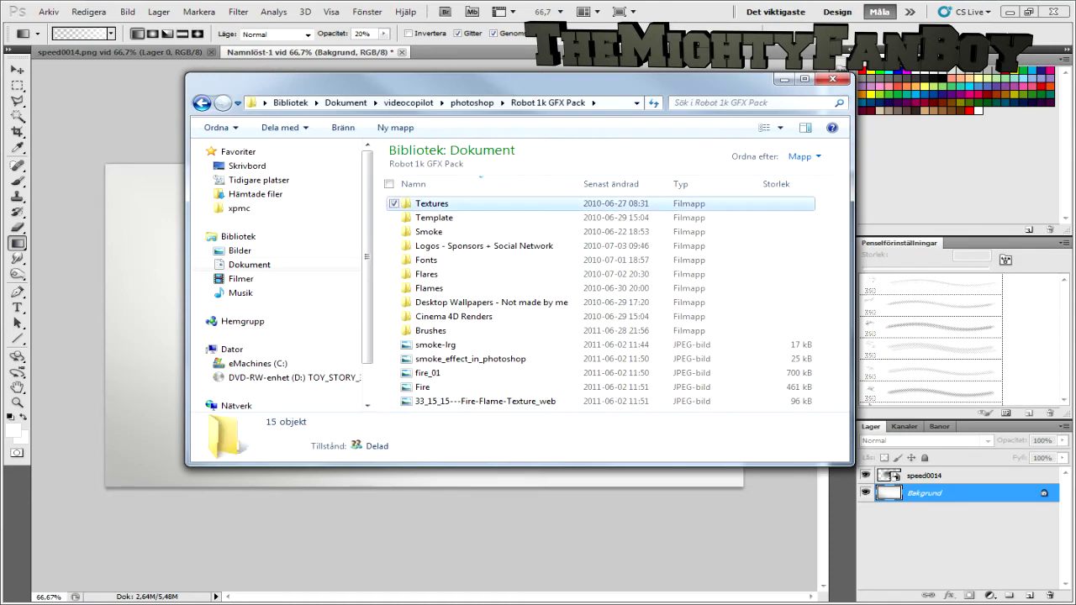
double_click(432, 203)
Step: Choose the White_crumbled_paper_texture image and place it above the Bakgrund layer, scaled to 68.26 % width and 27.10 % height
click(437, 345)
scroll(438, 362, down, 10)
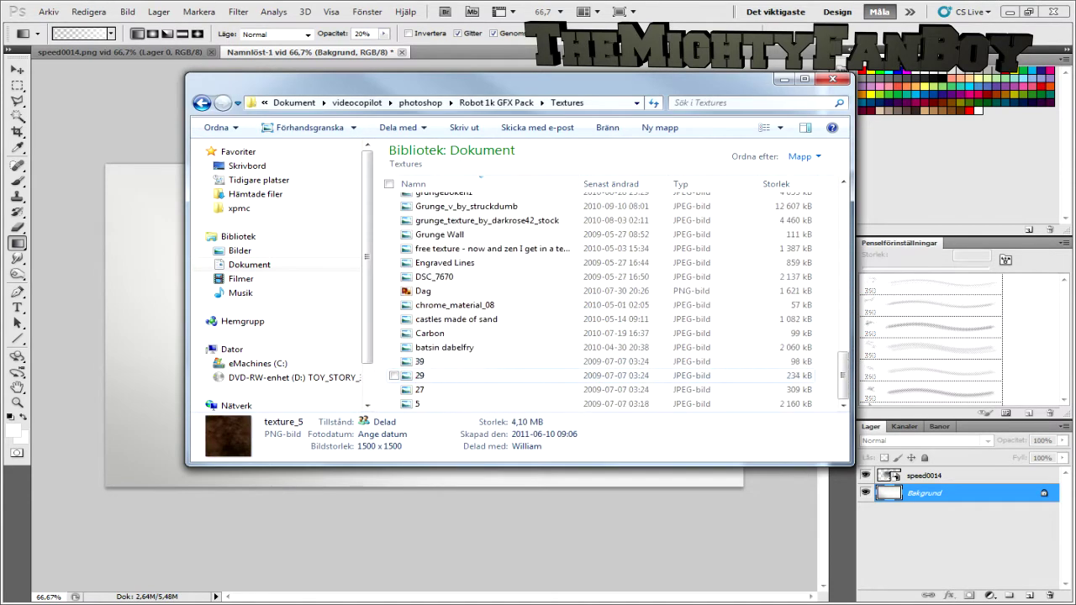
scroll(420, 375, up, 10)
click(471, 203)
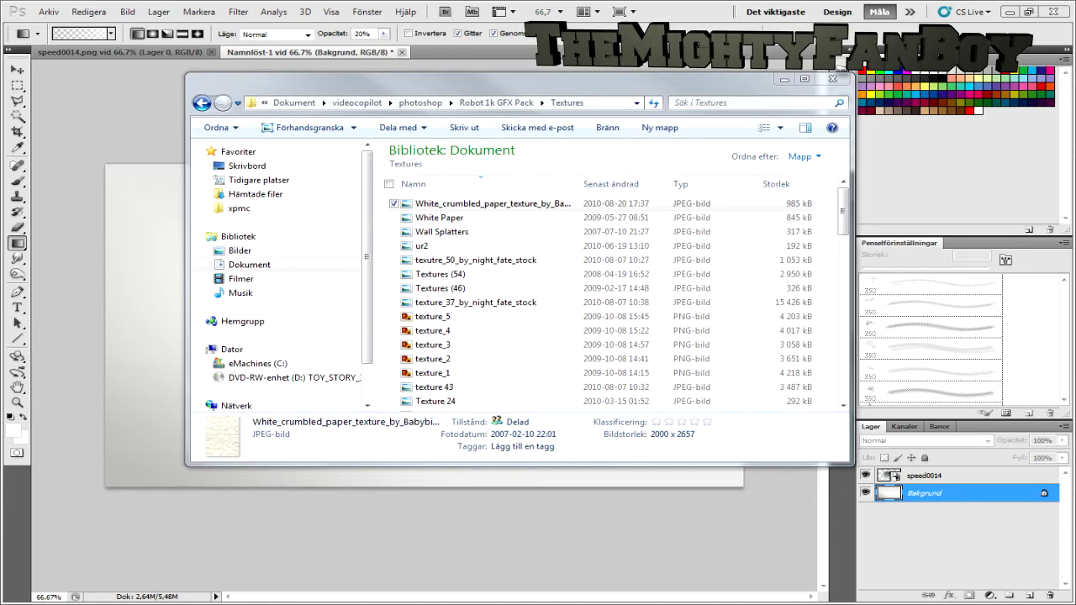
scroll(601, 302, down, 6)
scroll(601, 303, up, 6)
click(496, 103)
key(Return)
scroll(601, 303, down, 6)
scroll(601, 303, up, 6)
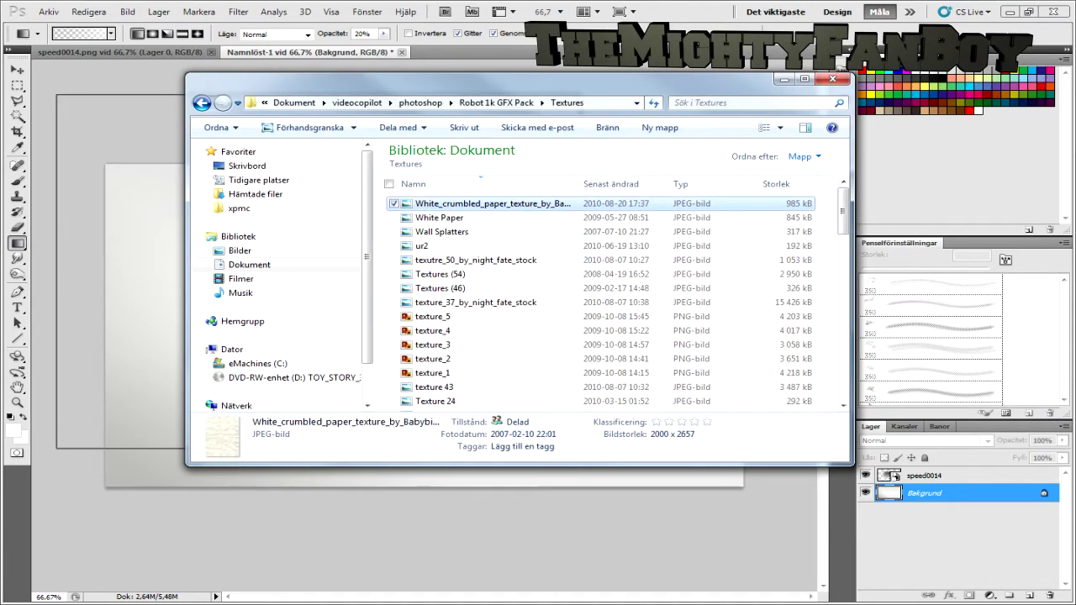
drag(493, 204, 403, 326)
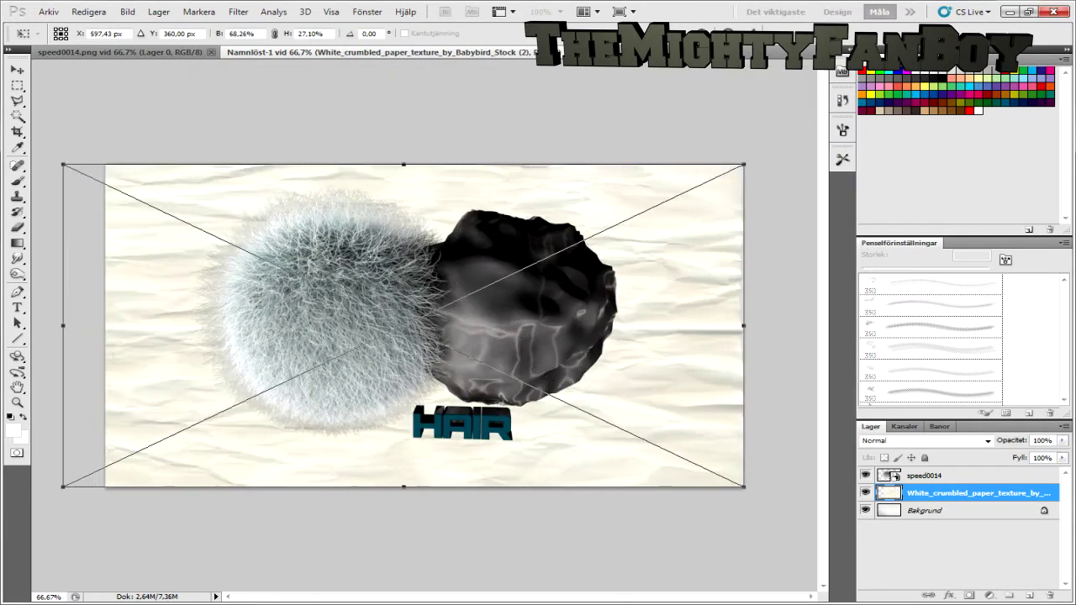
right_click(660, 331)
click(681, 338)
Step: Compare blend modes for the placed White_crumbled_paper_texture layer and set it to Efterbel. färg
key(g)
click(925, 441)
click(908, 148)
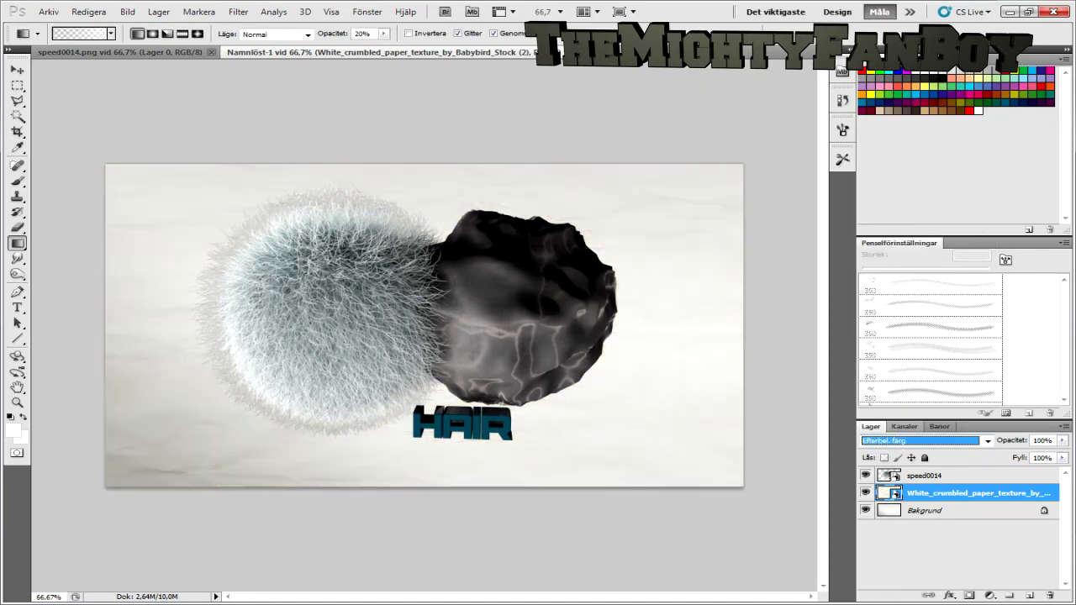
key(Down)
key(Down)
key(Down)
key(Down)
key(Down)
key(Down)
key(Down)
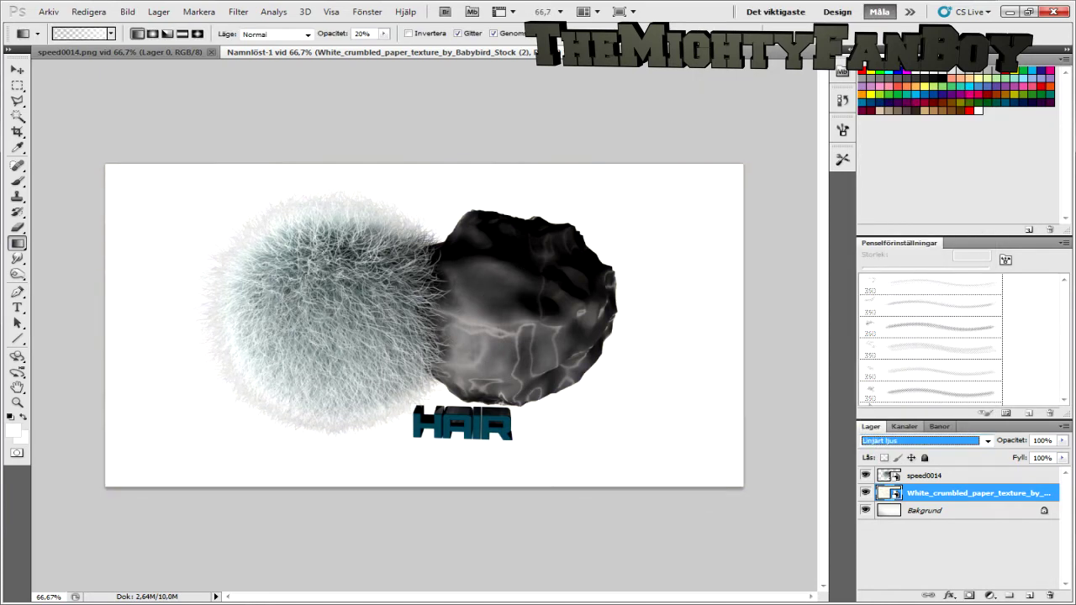
key(Down)
key(Down)
key(Down)
key(Down)
key(Down)
key(Down)
key(Down)
key(Down)
key(Down)
key(Down)
key(Down)
key(Down)
key(Down)
key(Down)
key(Down)
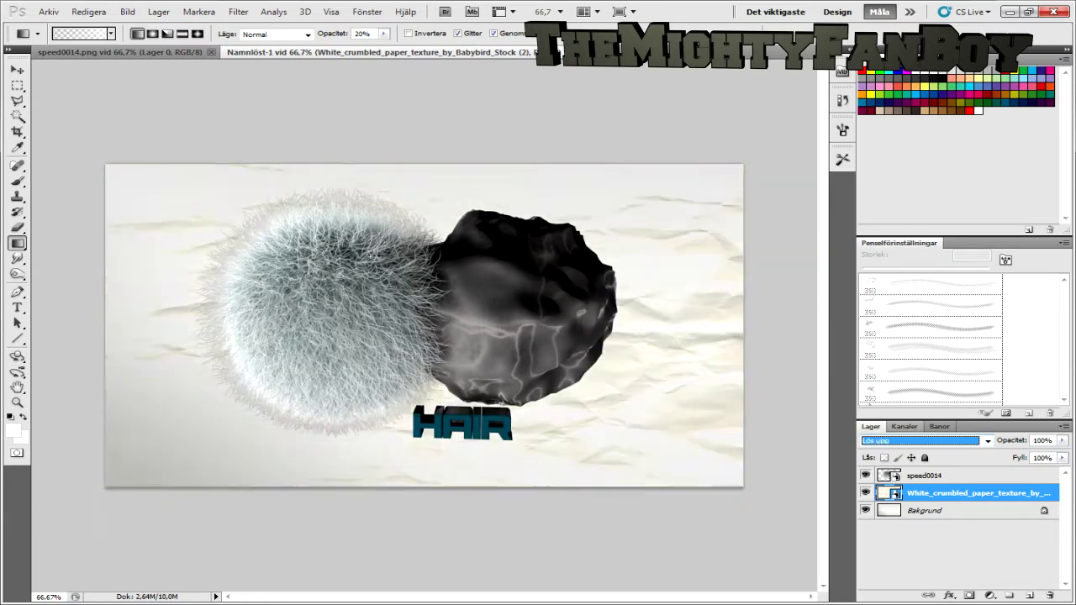
click(988, 441)
click(420, 320)
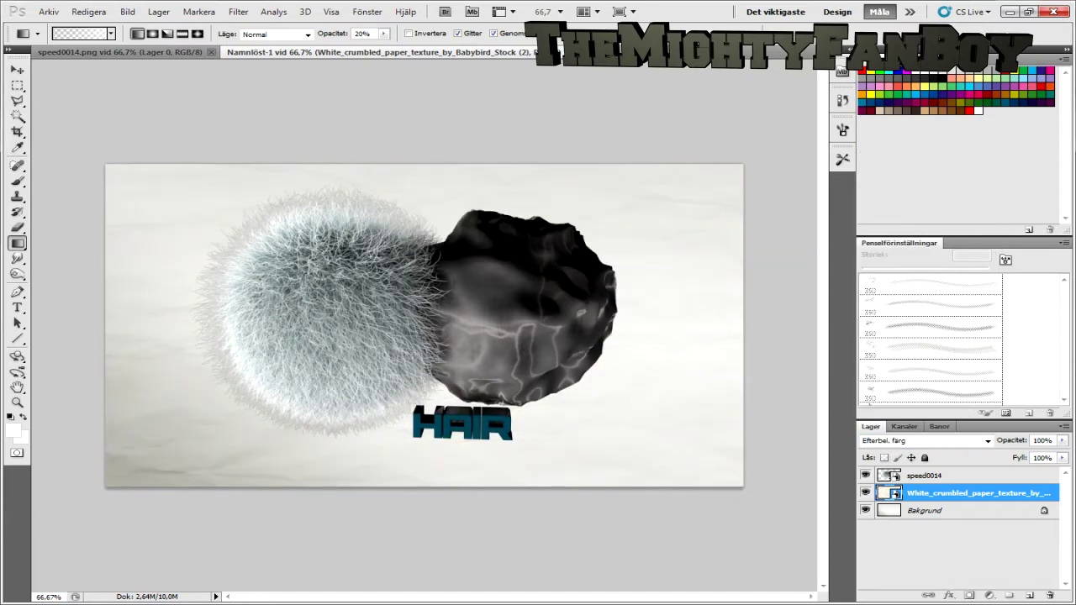
Step: Select the Bakgrund layer and look through the other images in the Textures folder for a second background texture
click(924, 510)
key(ctrl+o)
key(Return)
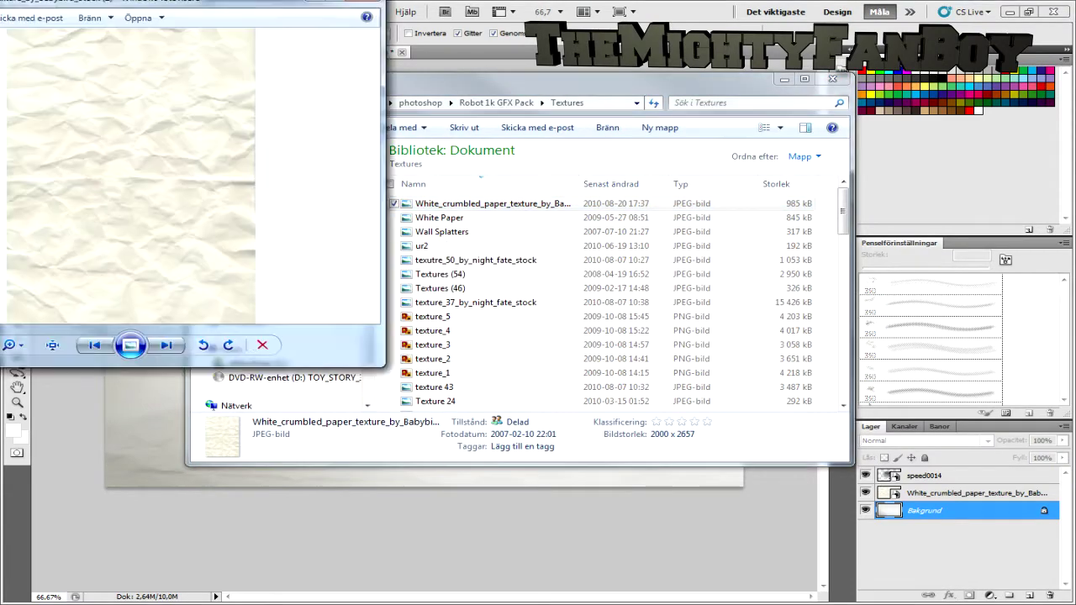
key(Right)
key(Right)
key(Right)
key(Right)
key(Right)
key(Right)
key(Right)
key(Right)
key(Right)
key(Right)
key(Right)
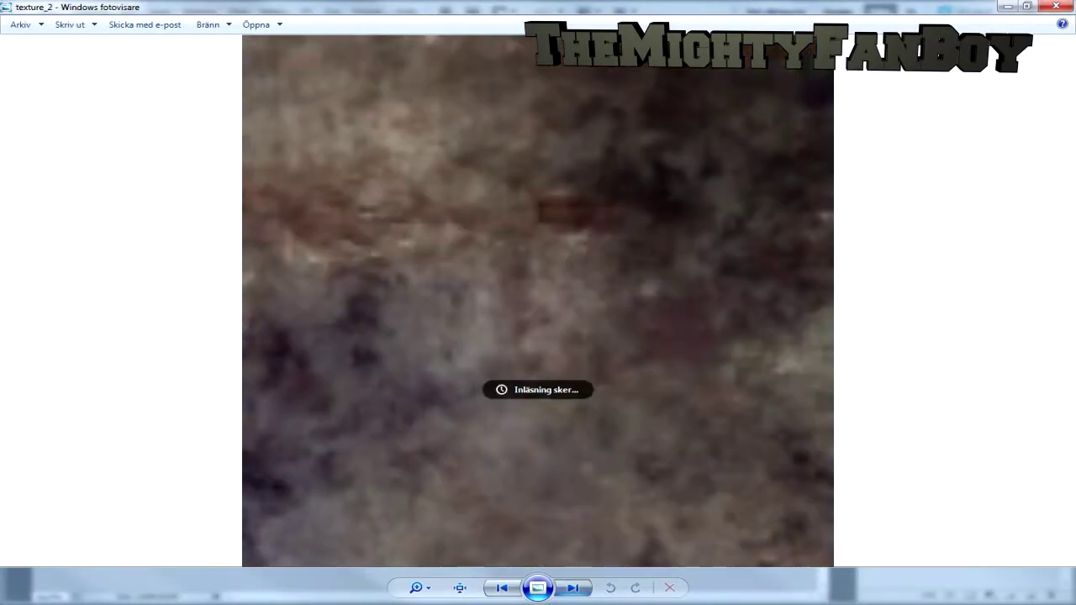
key(Right)
key(Right)
key(Right)
key(Right)
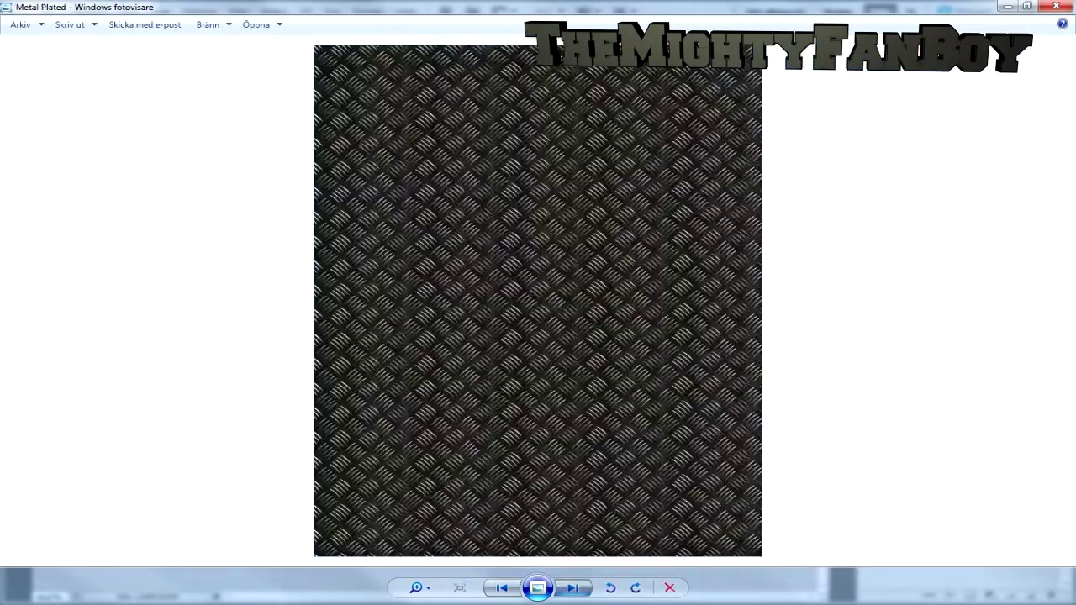
key(Right)
key(Right)
key(alt+F4)
Step: Place the Mesh (2) texture above the Bakgrund layer and enlarge it to cover the whole canvas
scroll(437, 332, down, 5)
scroll(437, 333, down, 5)
drag(437, 319, 504, 285)
drag(272, 403, 21, 596)
right_click(427, 216)
click(445, 224)
Step: Set the Mesh (2) layer's blend mode to Linjär skugga (Lägg till)
click(988, 441)
click(875, 106)
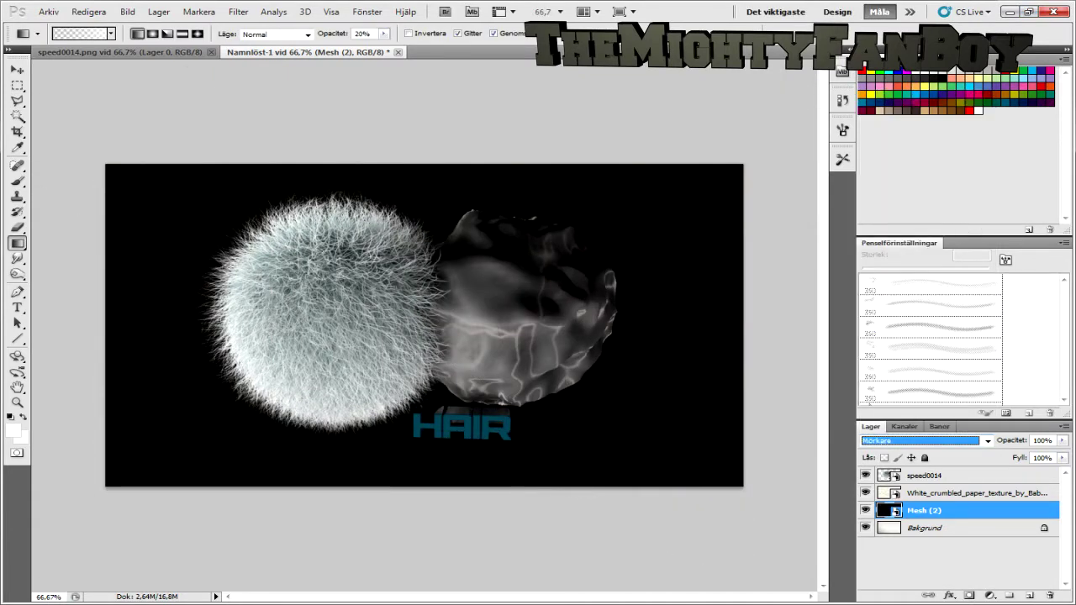
key(Down)
key(Down)
key(Down)
key(Down)
key(Down)
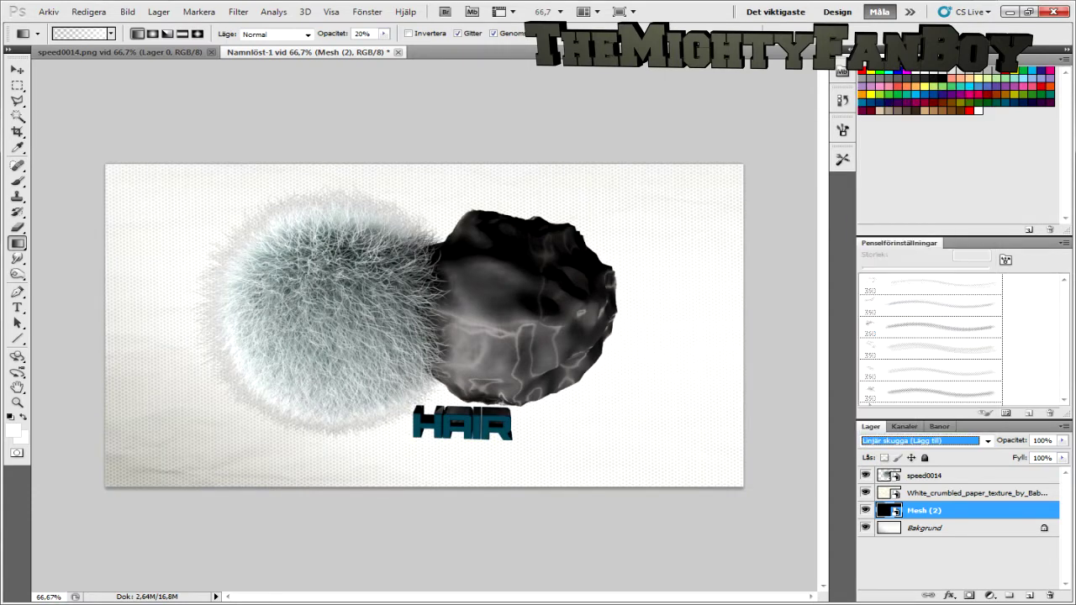
key(Return)
Step: Choose the 158 px brush tip and rasterize the Mesh (2) layer for painting
key(b)
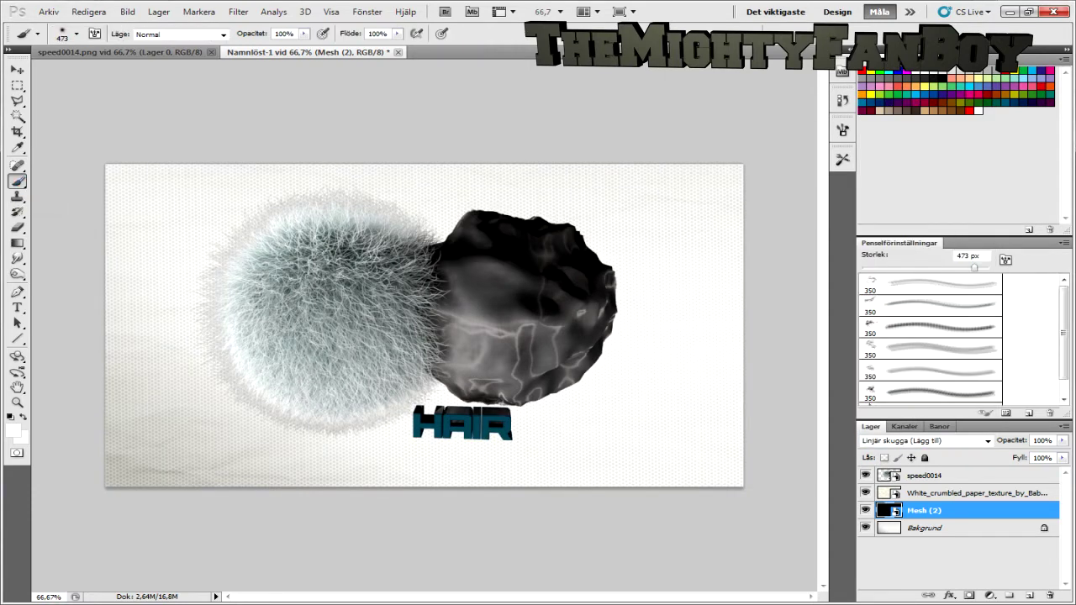
click(76, 34)
click(34, 144)
key(Return)
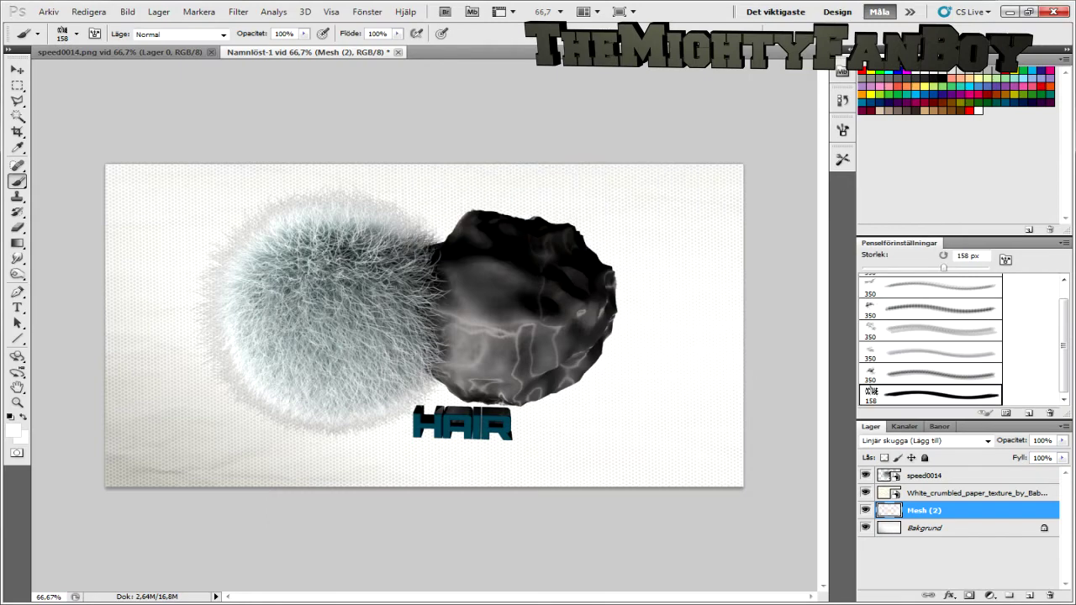
Step: Load another brush set and try white strokes above the spheres on the Mesh (2) layer with the 630 px tip
click(76, 34)
click(193, 52)
click(486, 185)
click(490, 233)
key(Return)
click(75, 33)
right_click(303, 260)
double_click(435, 339)
click(252, 319)
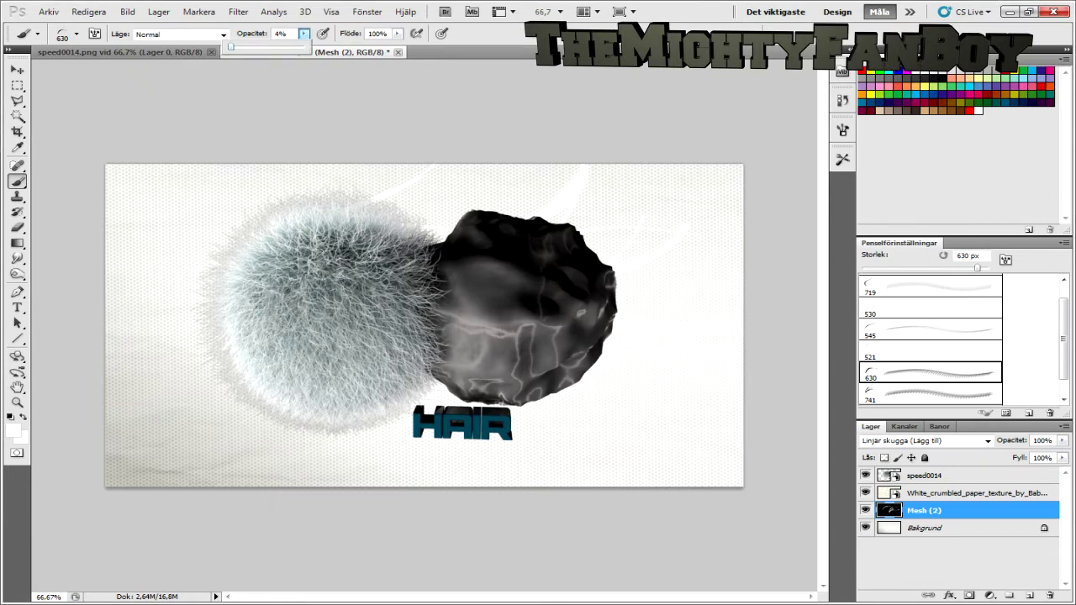
Step: Select the whole canvas, lower the brush opacity to 30 %, and try the 391 px tip from another brush set
key(ctrl+a)
drag(303, 47, 347, 48)
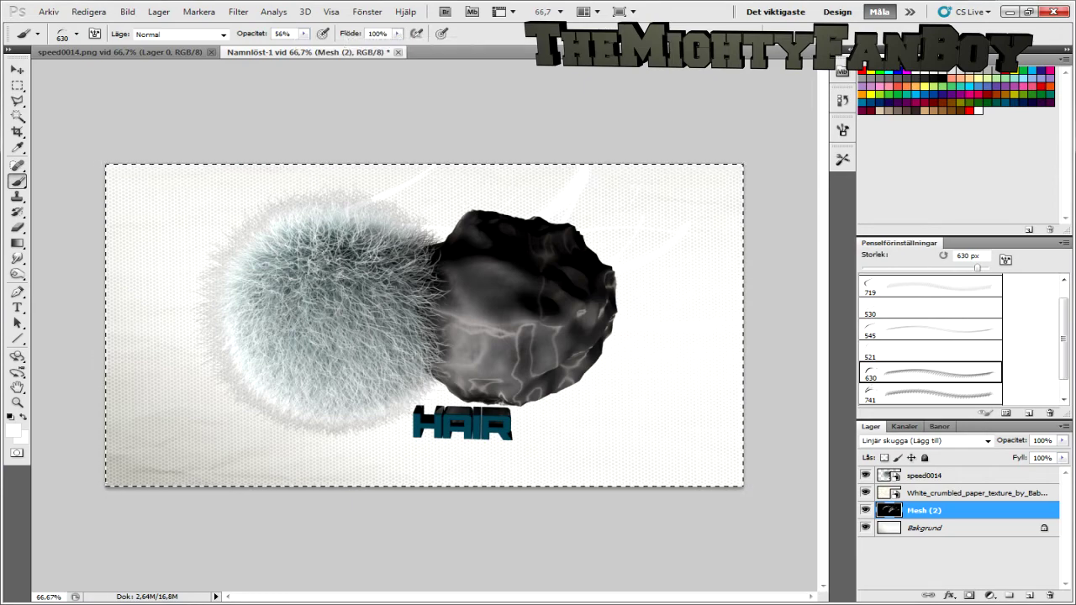
key(Return)
click(77, 33)
click(188, 56)
click(392, 152)
click(490, 232)
double_click(32, 168)
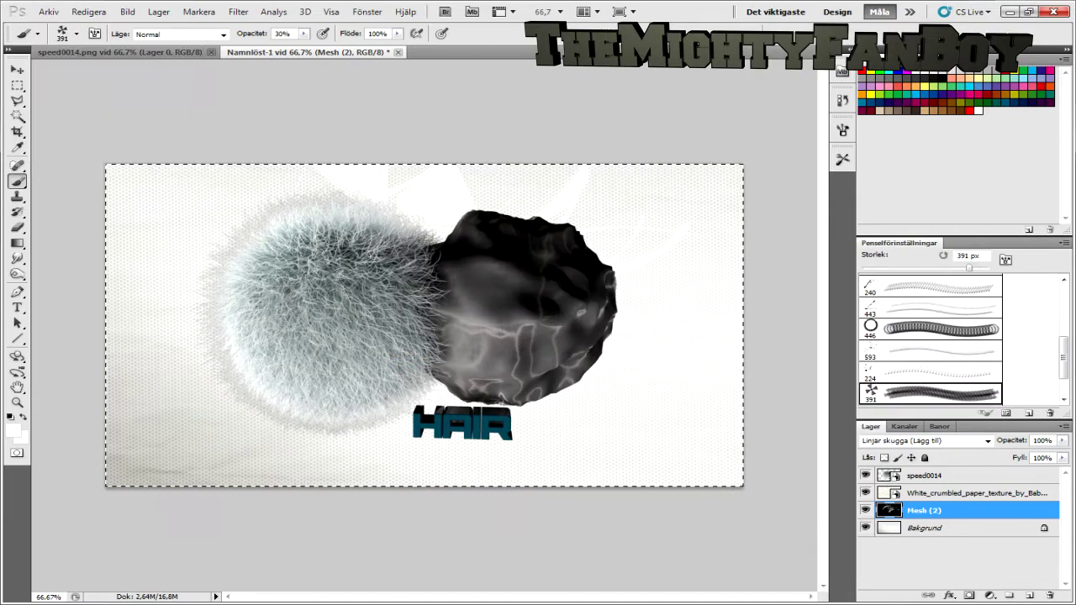
Step: Load the C4D_Render_Brushes_by_numbers set, rasterize the speed0014 layer and try the 243 px tip over the HAIR text
click(77, 34)
click(188, 57)
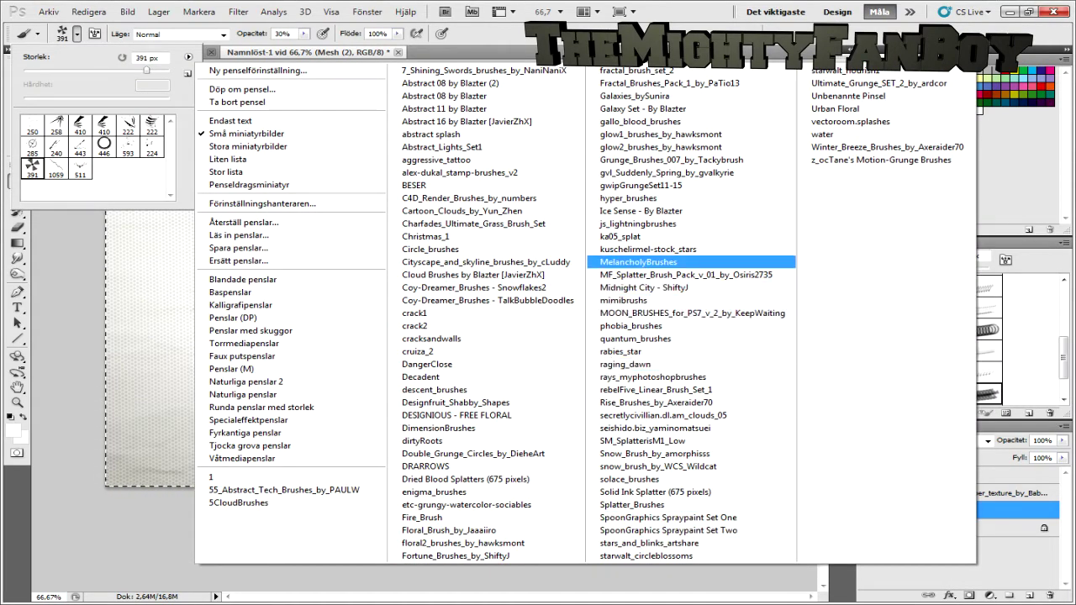
click(468, 198)
click(493, 233)
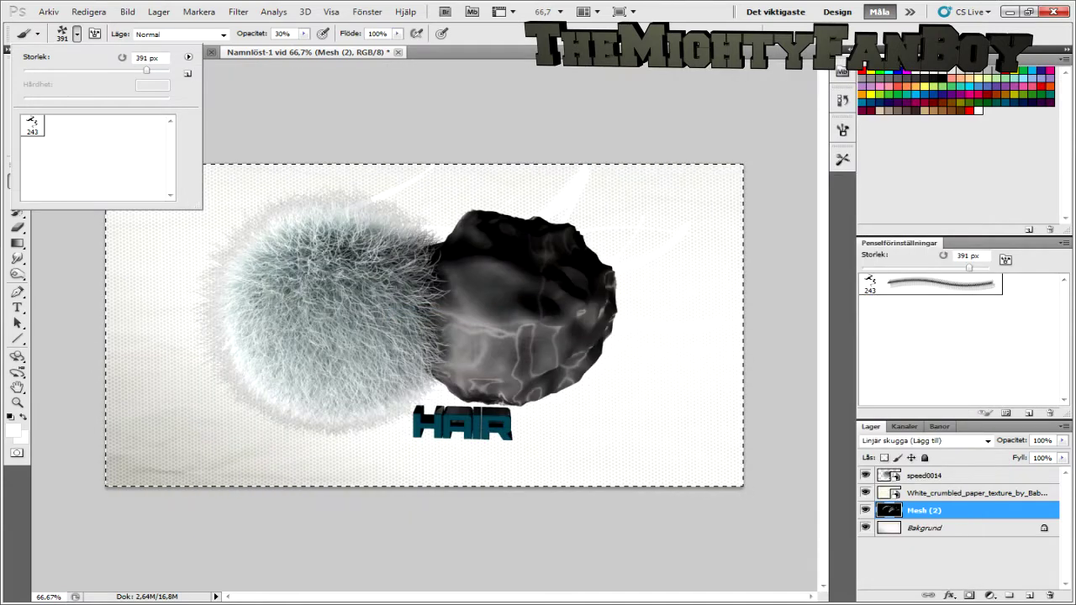
click(928, 475)
key(Return)
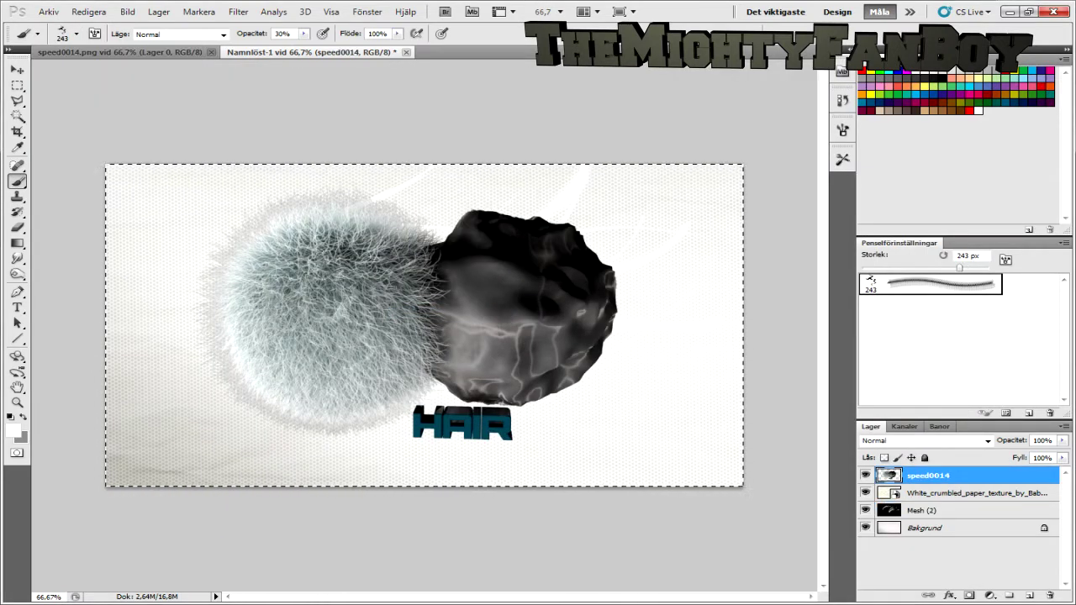
key(z)
drag(442, 394, 488, 394)
drag(446, 495, 504, 494)
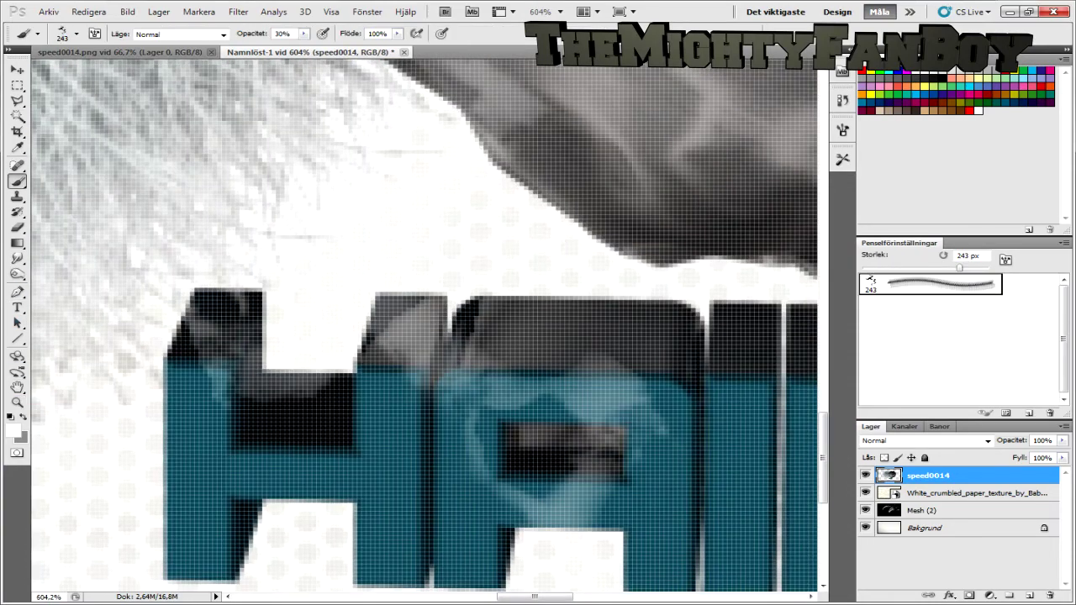
right_click(223, 362)
click(285, 370)
key(v)
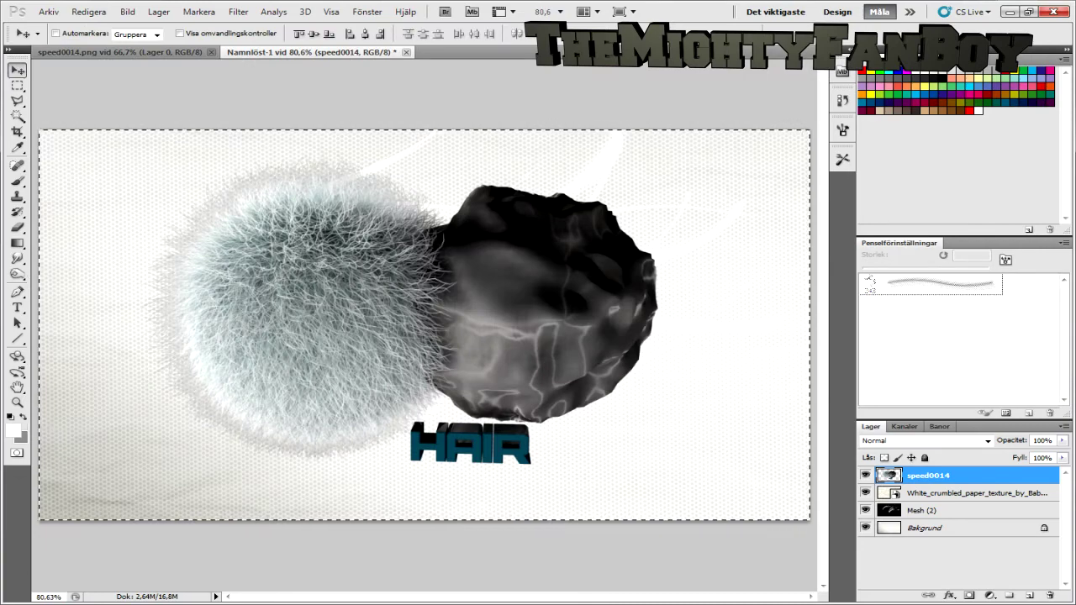
Step: Return to the Mesh (2) layer, load the Solid Ink Splatter (675 pixels) brush set and choose a 675 px splatter tip
key(alt+bracketleft)
key(b)
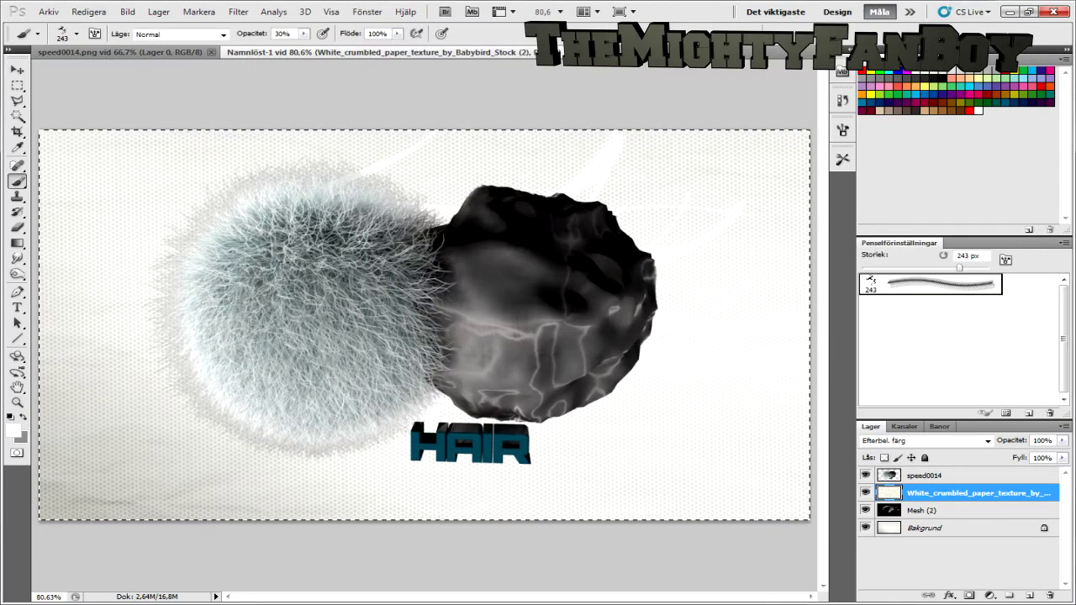
key(alt+bracketleft)
click(76, 34)
click(188, 56)
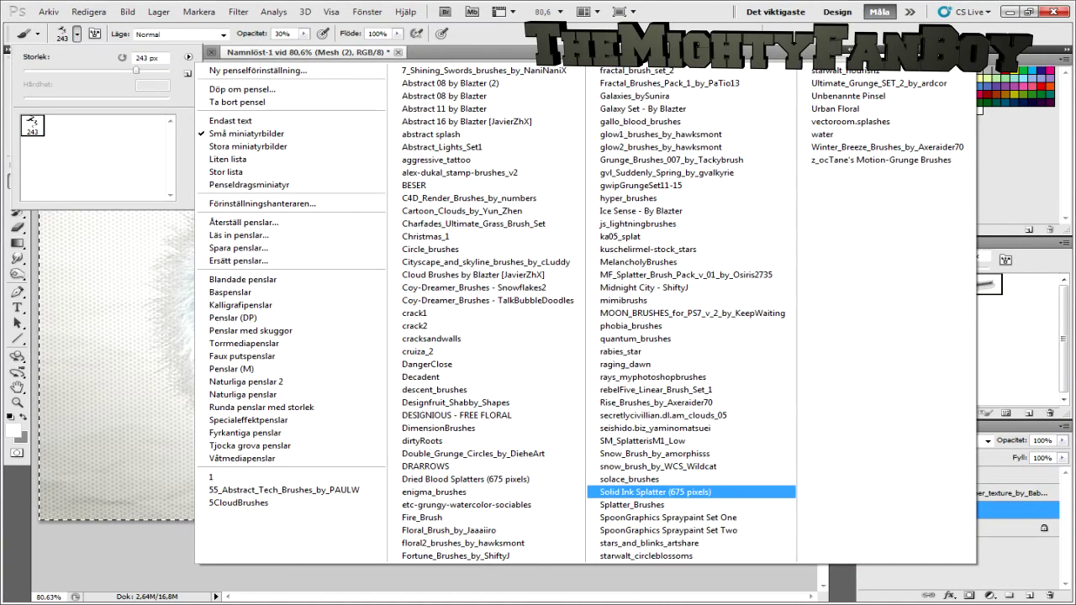
click(655, 492)
click(492, 233)
scroll(96, 159, down, 2)
click(103, 187)
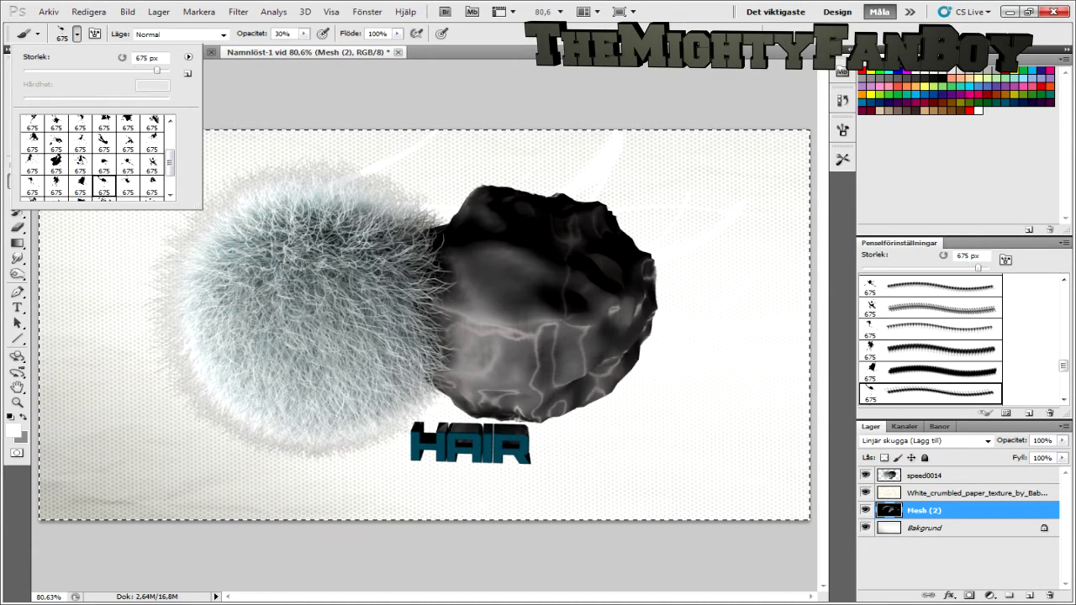
Step: Try white ink splatters around the hair ball on the Mesh (2) layer, and undo them together with the canvas selection
key(Return)
ctrl+click(923, 77)
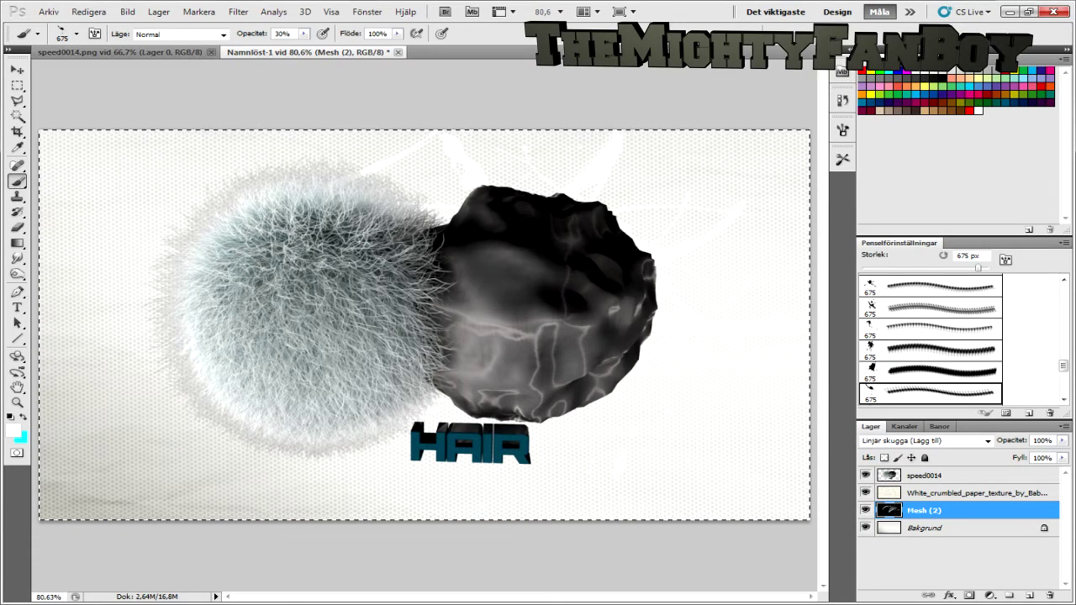
key(Return)
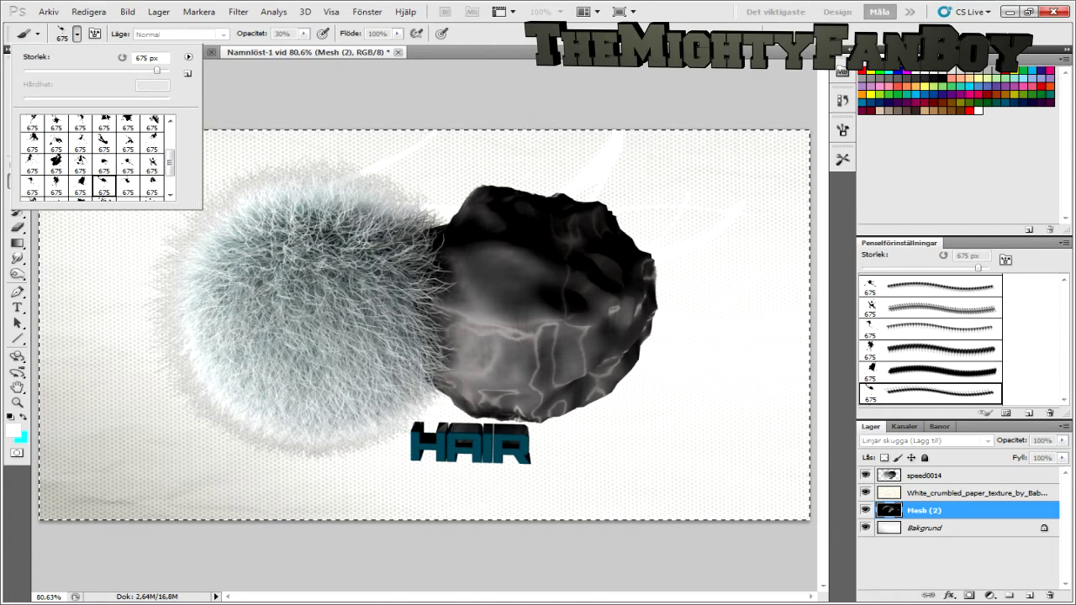
key(Return)
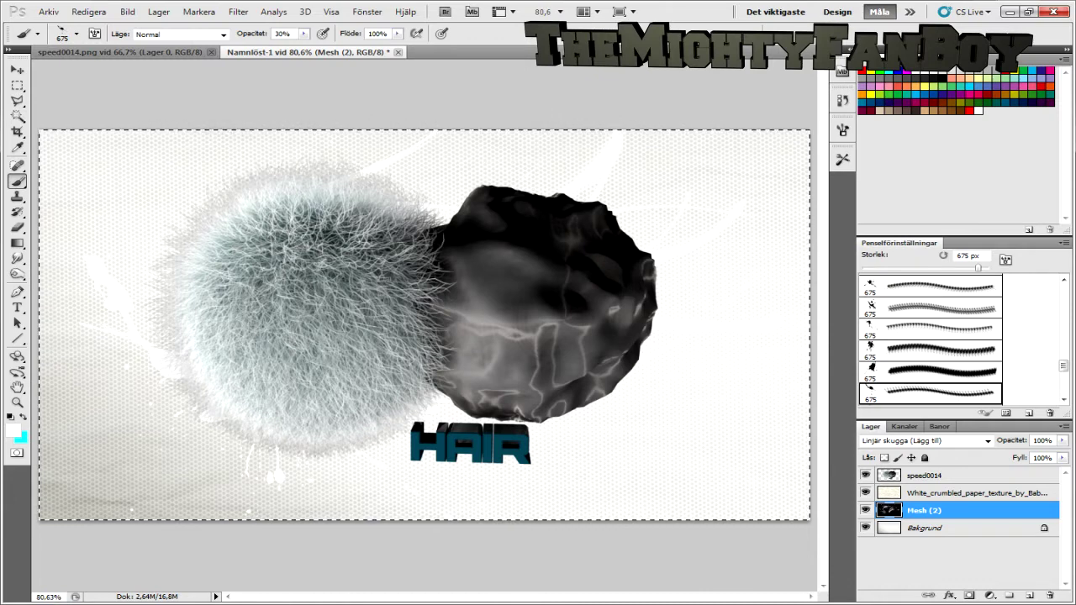
key(Return)
key(period)
key(period)
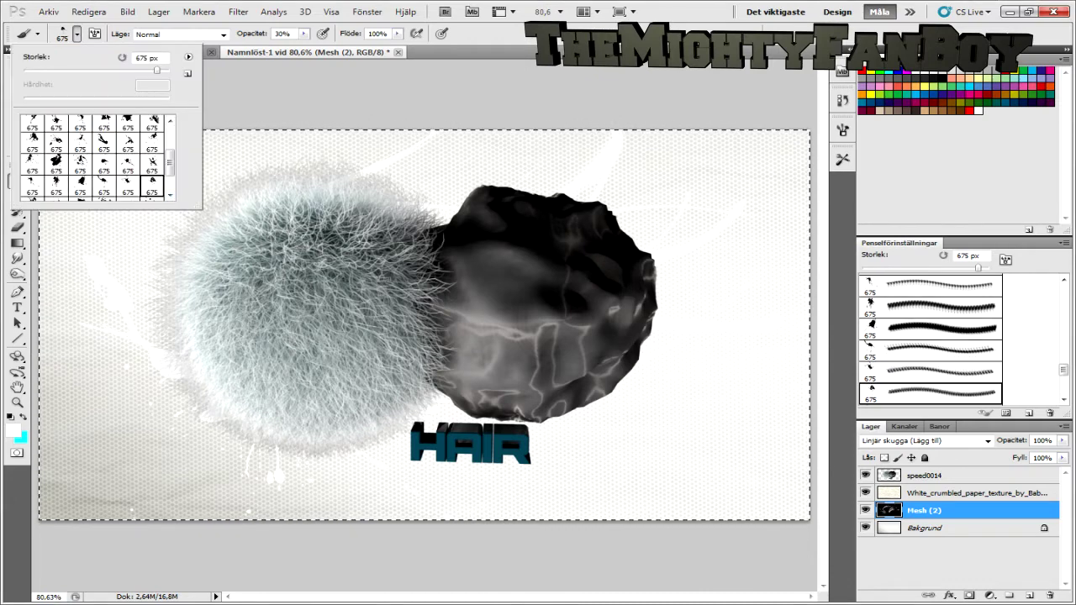
key(Return)
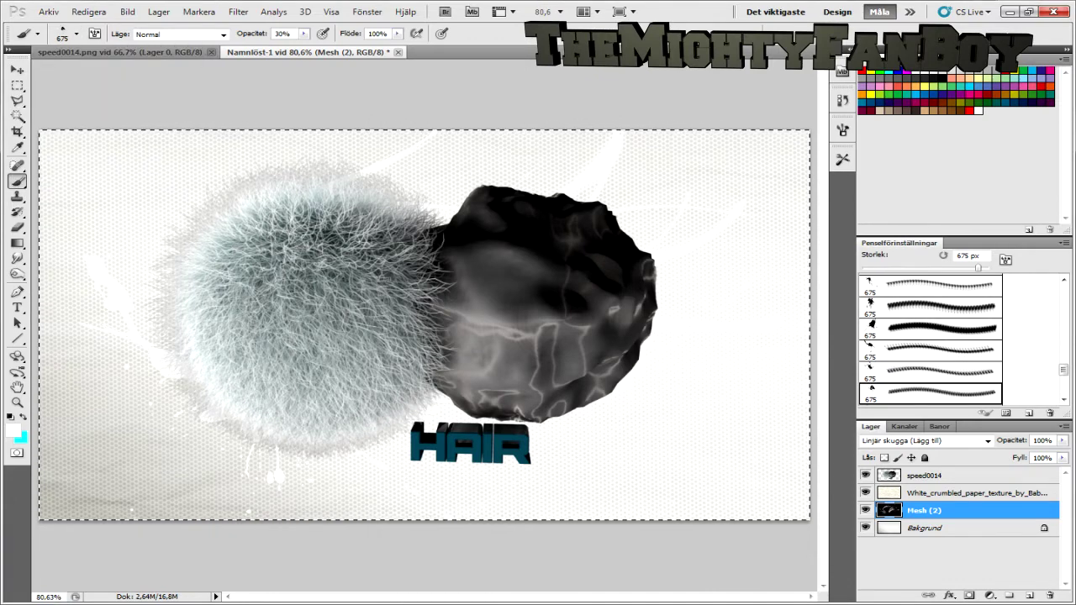
key(Return)
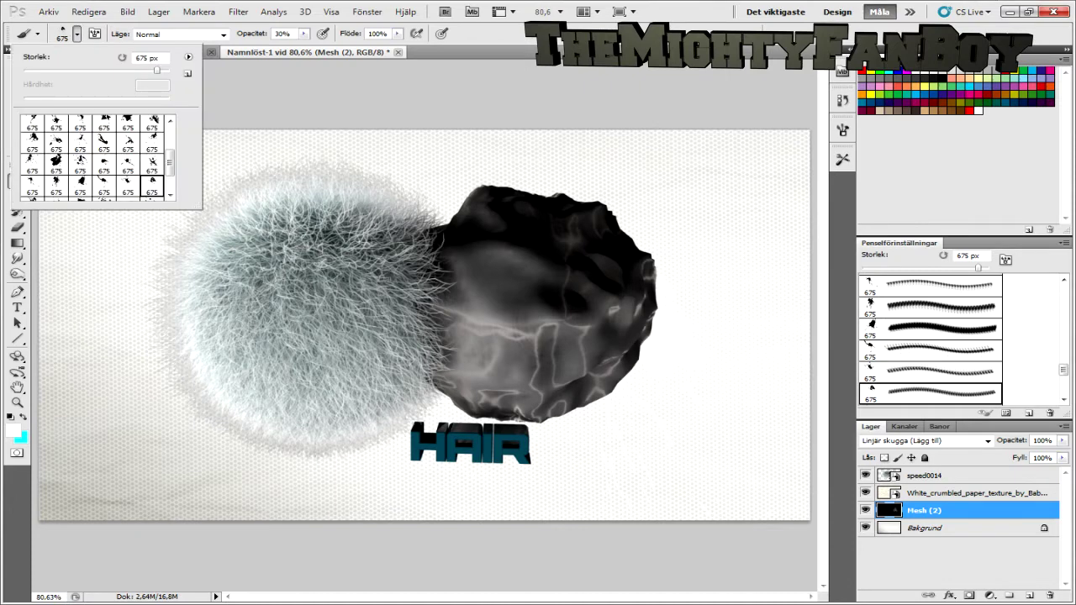
Step: Try different 675 px splatter tips in white beside and below the hair ball on the Mesh (2) layer
key(period)
key(Return)
key(Return)
key(period)
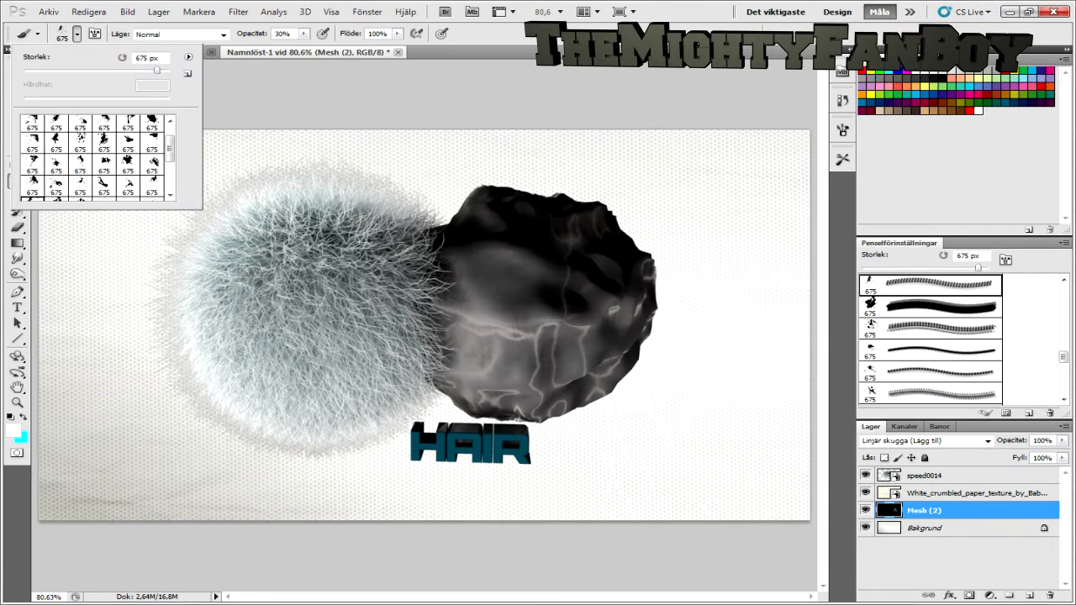
key(Return)
click(185, 470)
key(Return)
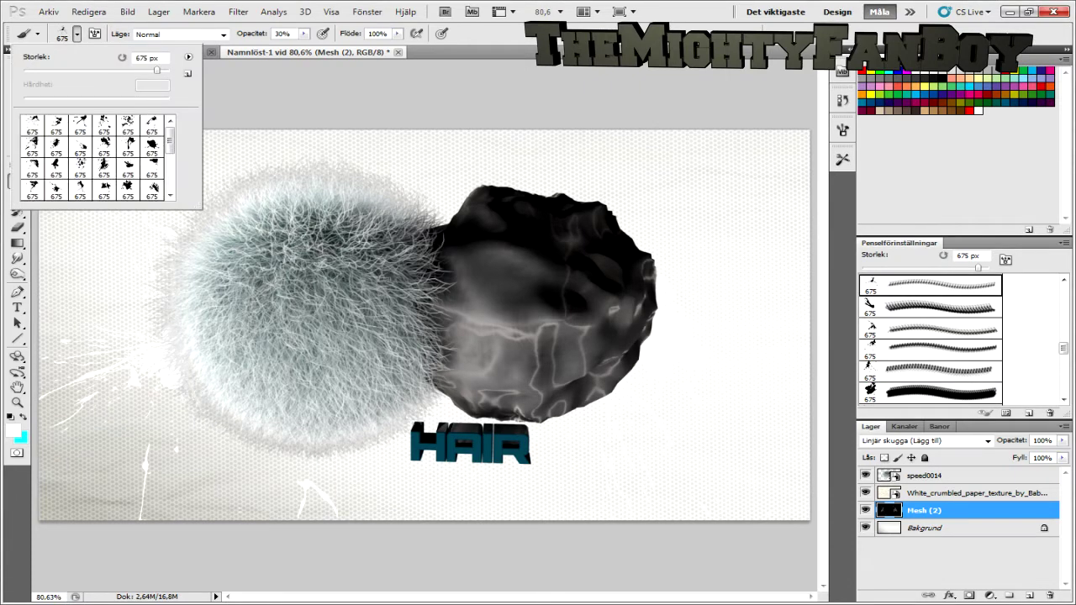
key(period)
key(period)
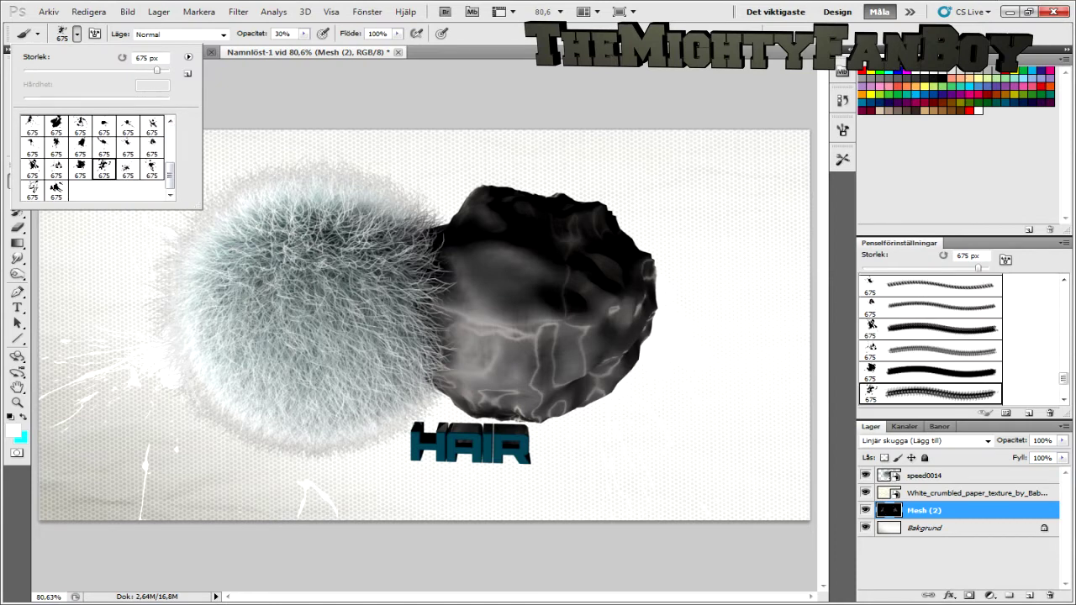
key(Return)
Step: Load a different brush set, try its 487 px tip, and undo the white splatters on the Mesh (2) layer
key(z)
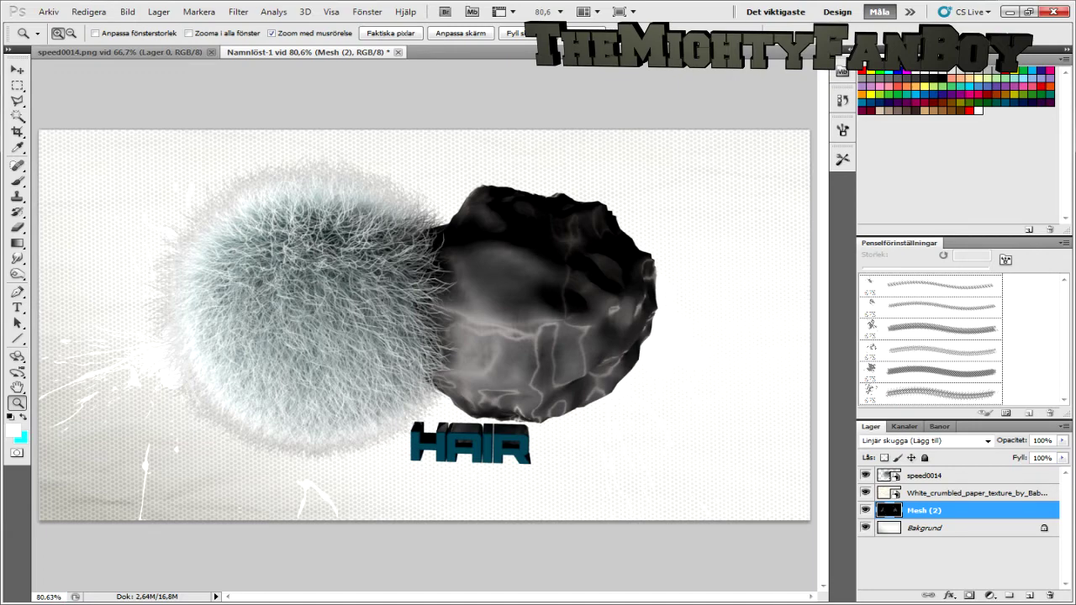
key(b)
key(Return)
click(188, 56)
key(Escape)
key(period)
key(Return)
key(i)
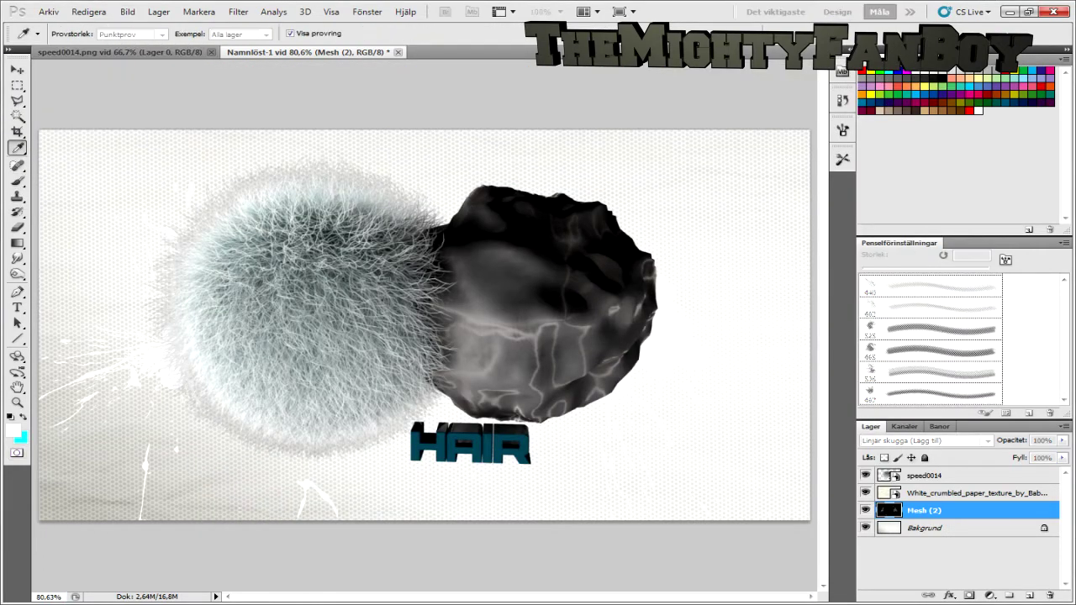
key(b)
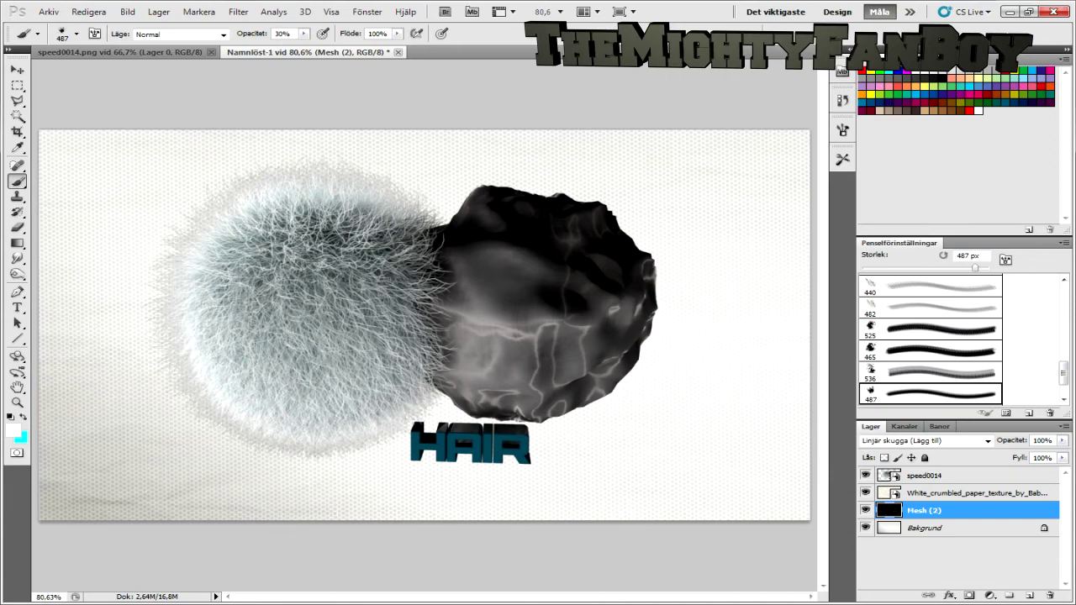
Step: Load the abstract splash brush set for the Brush tool
click(77, 34)
click(188, 57)
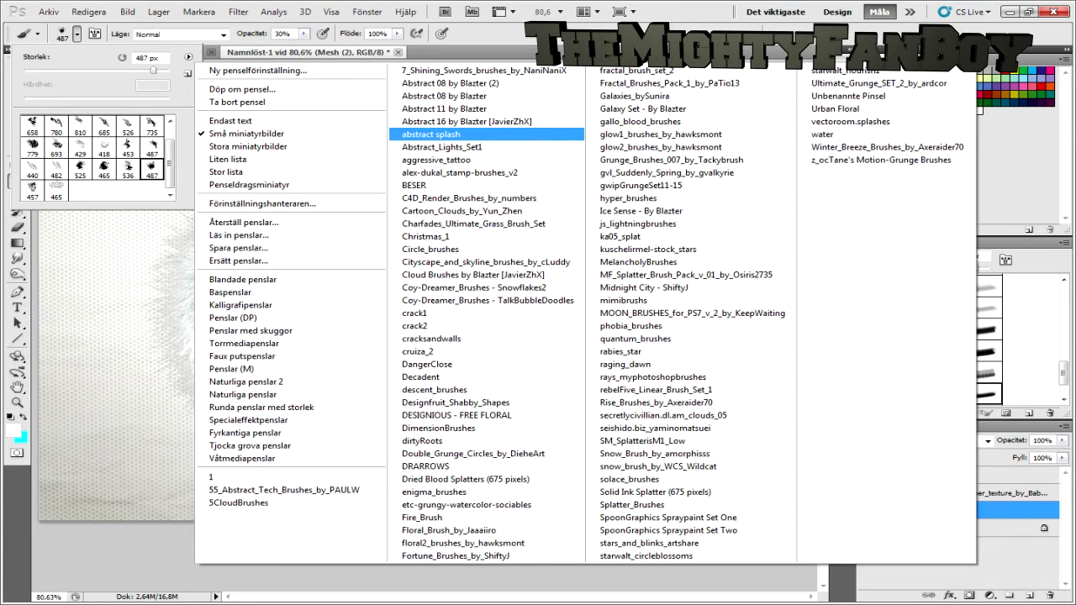
click(431, 133)
click(487, 233)
Step: Look through further brush sets, starting with Abstract_Lights_Set1, and restore the undone white splatters on the Mesh (2) layer
click(189, 57)
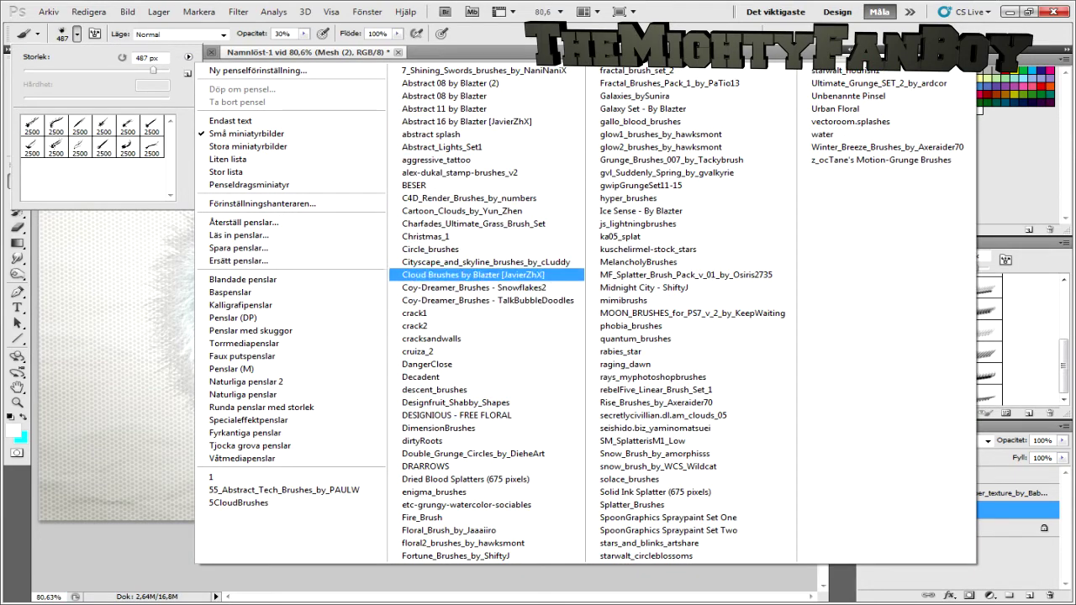
click(431, 147)
click(630, 233)
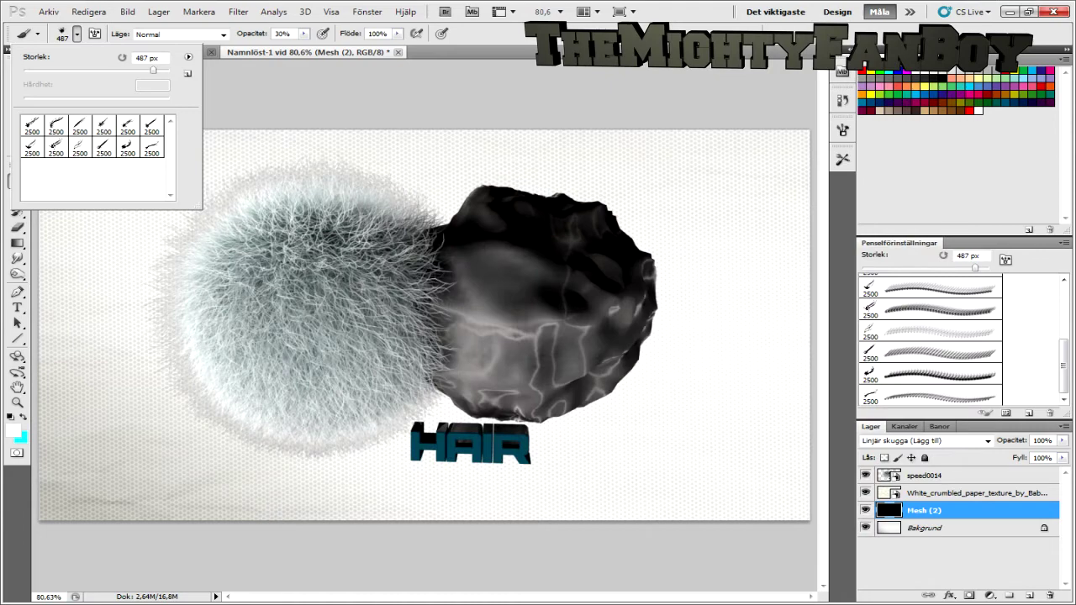
click(189, 56)
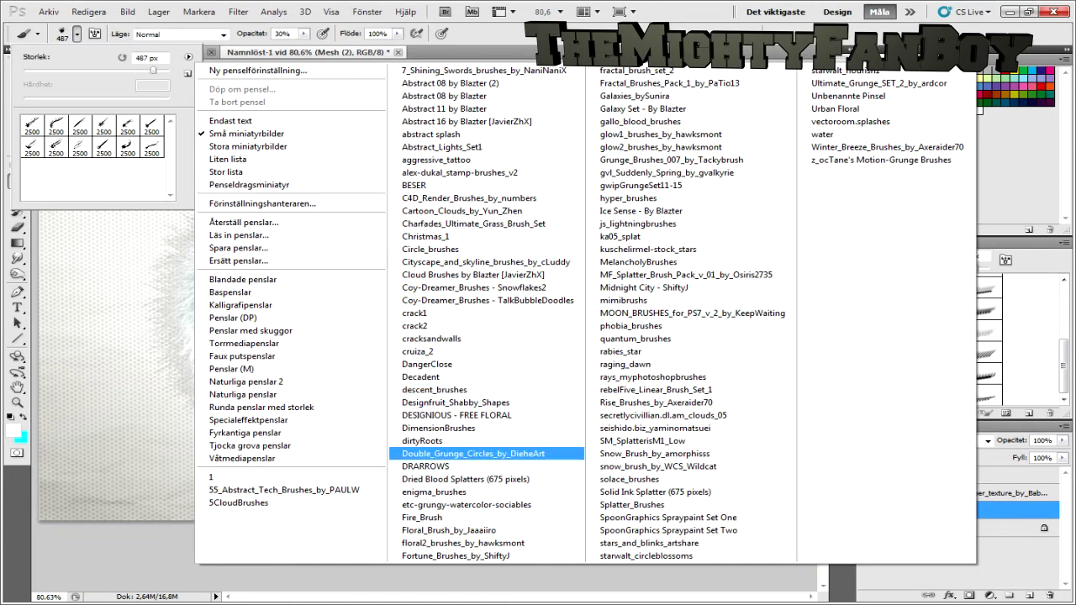
key(Escape)
key(Escape)
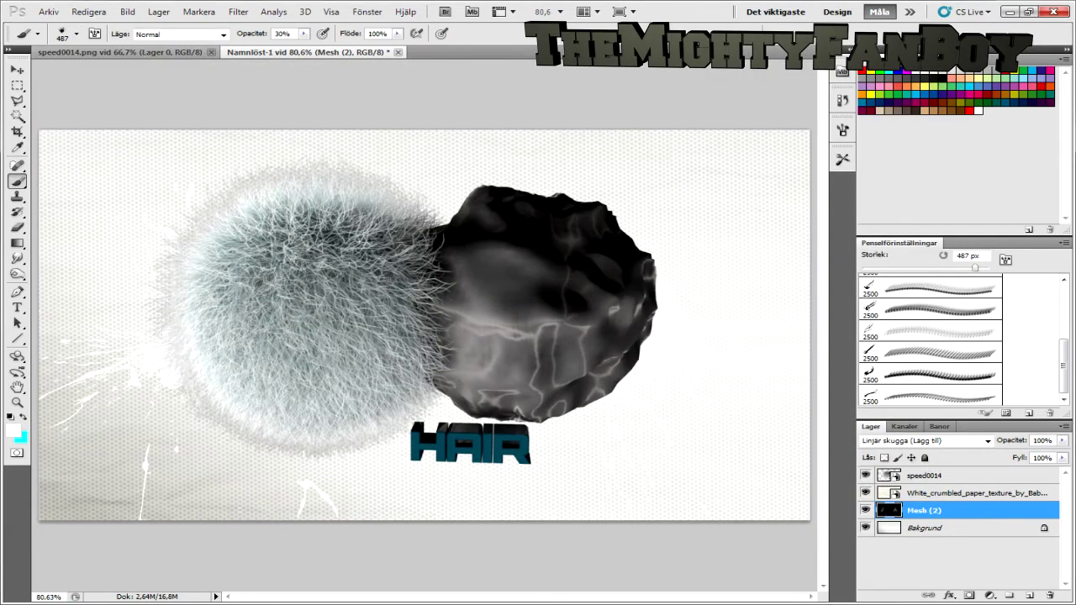
Step: Start a Save for Web export of the composite with the PNG-24 format
click(49, 12)
click(84, 240)
click(817, 100)
click(777, 140)
click(817, 101)
click(777, 110)
key(Down)
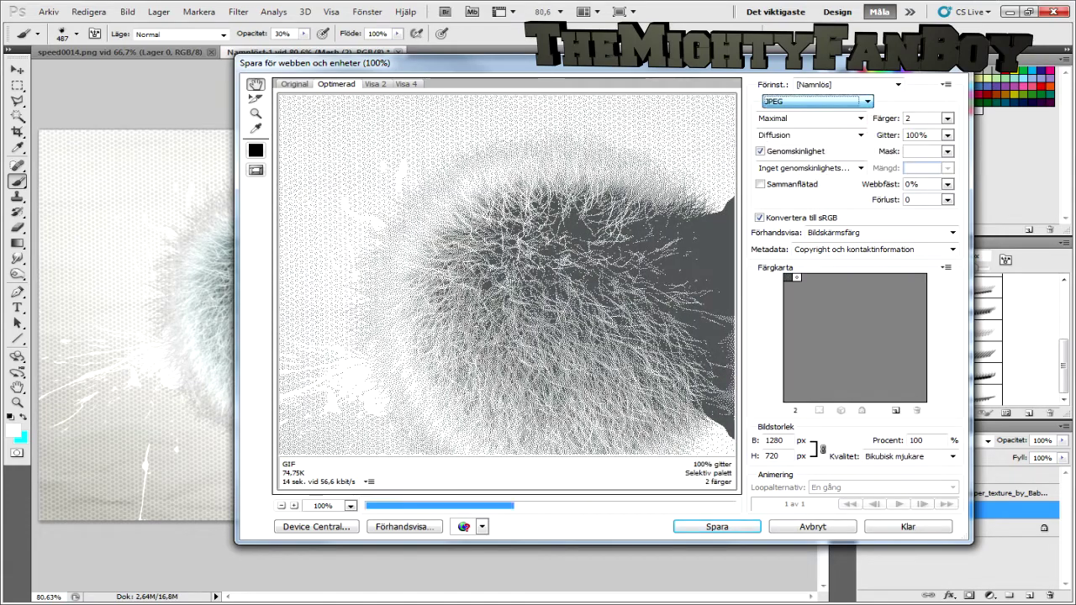
key(Down)
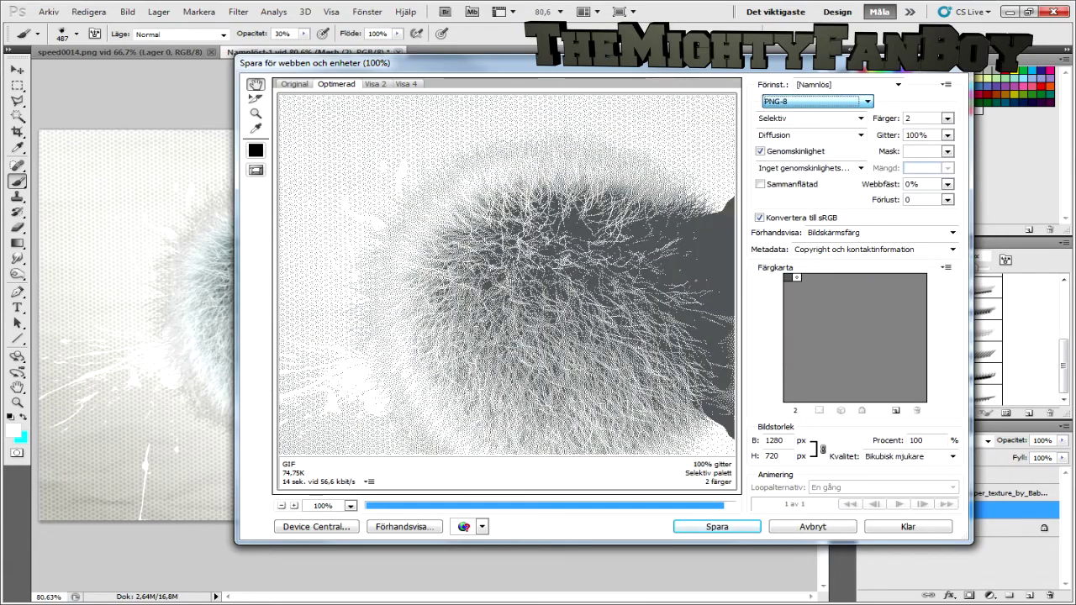
key(Down)
drag(589, 253, 588, 277)
key(Return)
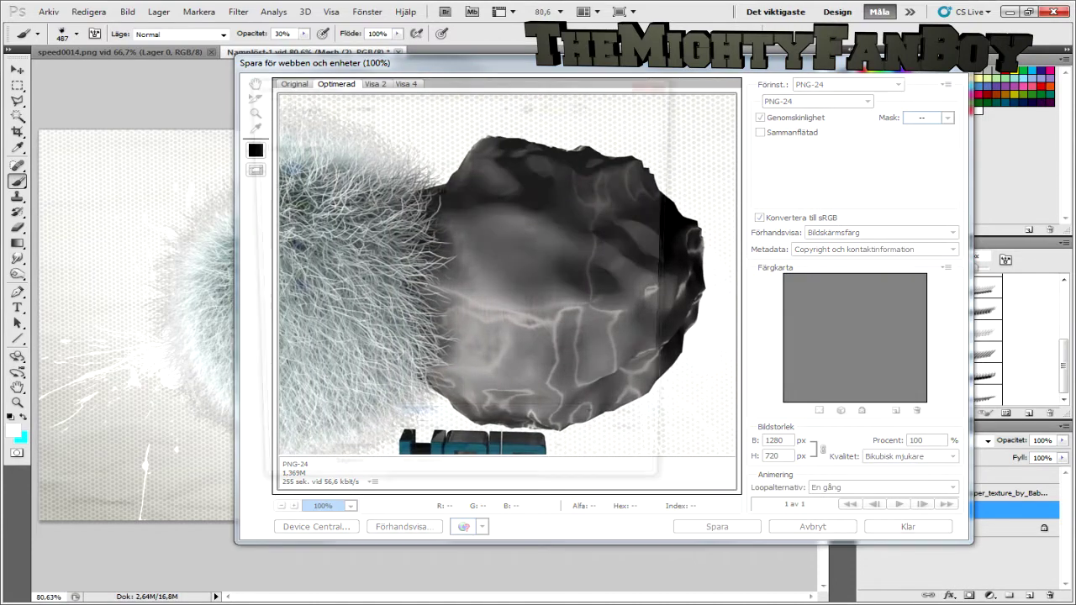
Step: Open the spped documents folder as the destination for the exported image
double_click(551, 133)
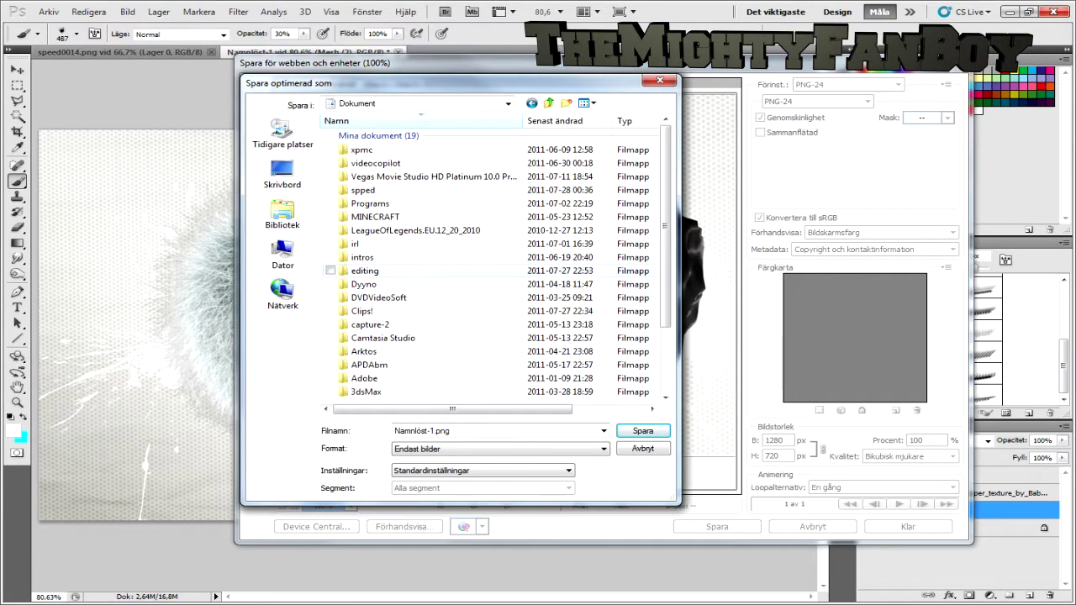
double_click(363, 190)
key(Return)
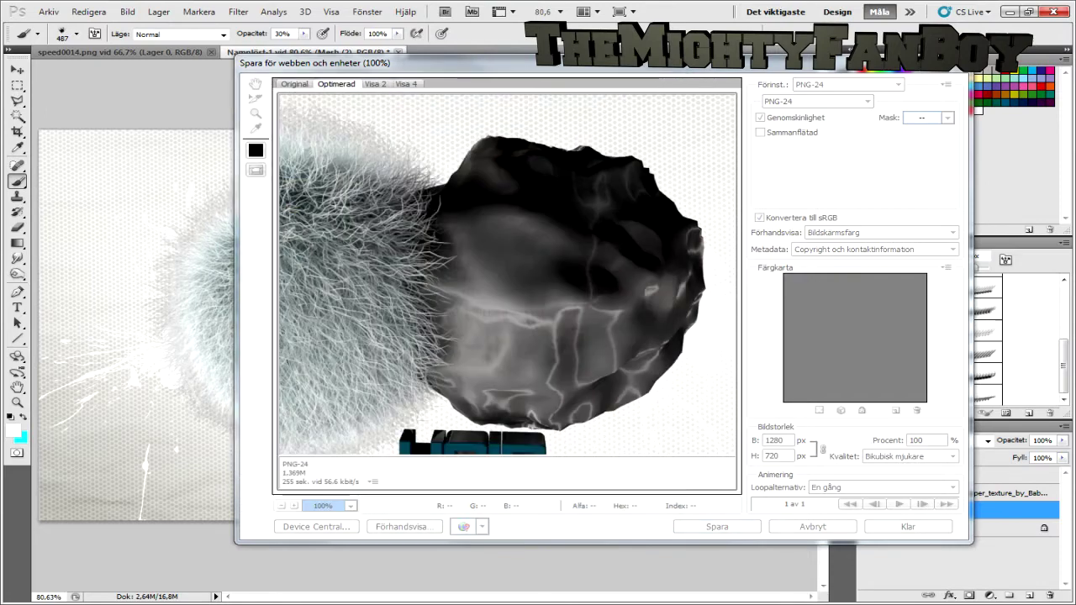
Step: Change the export format to JPEG and save the image as Namnlöst-1 in the spped folder
click(816, 100)
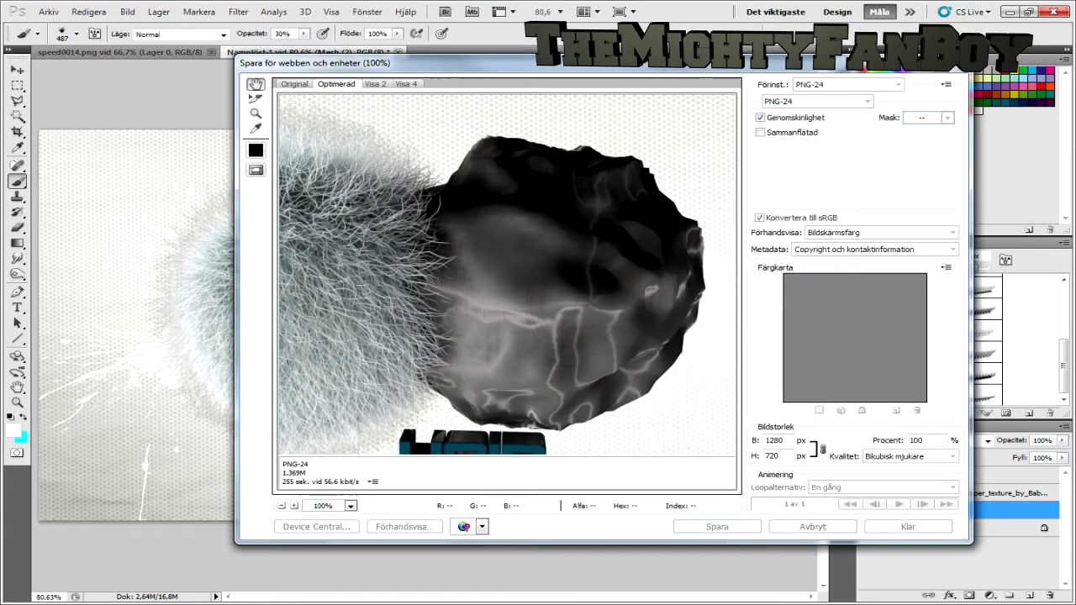
click(807, 110)
click(815, 101)
click(807, 110)
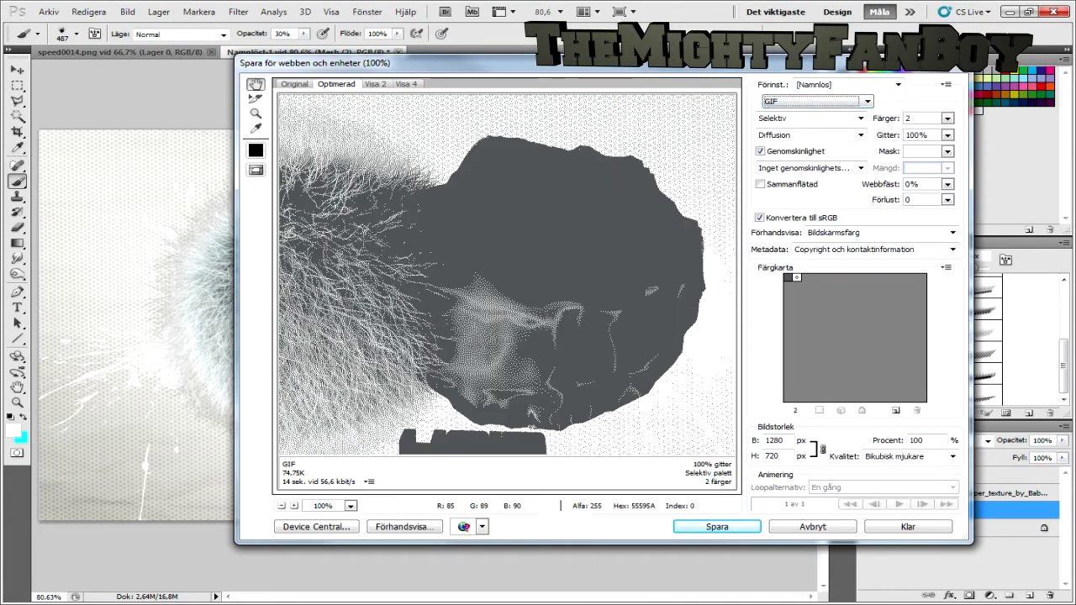
key(Down)
key(Return)
key(Return)
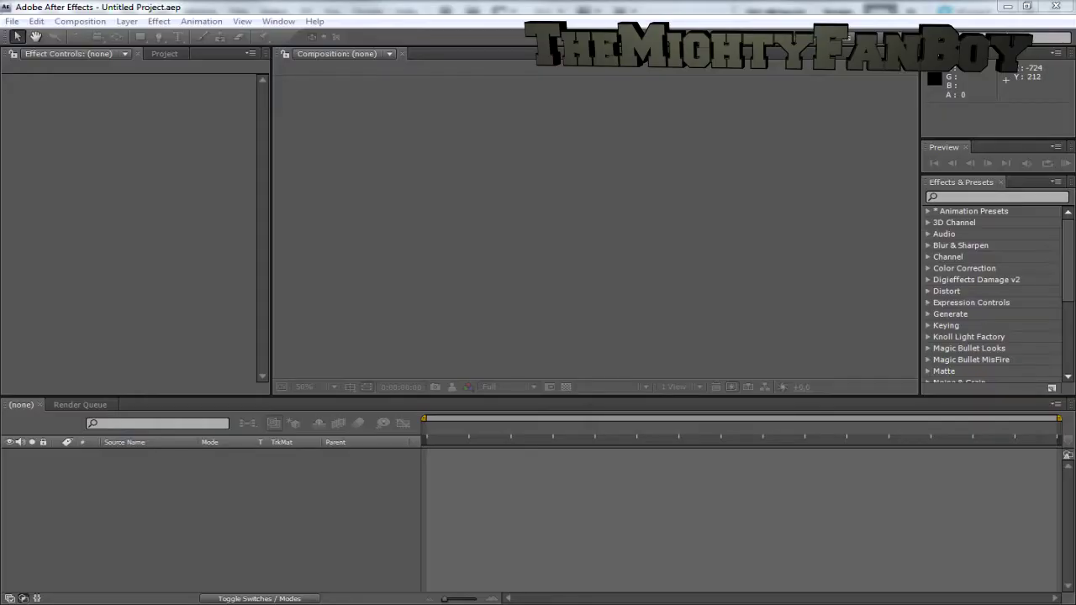
Step: Switch to After Effects and import Namnlöst-1.jpg from the spped documents folder
key(ctrl+i)
click(250, 264)
click(439, 248)
double_click(427, 277)
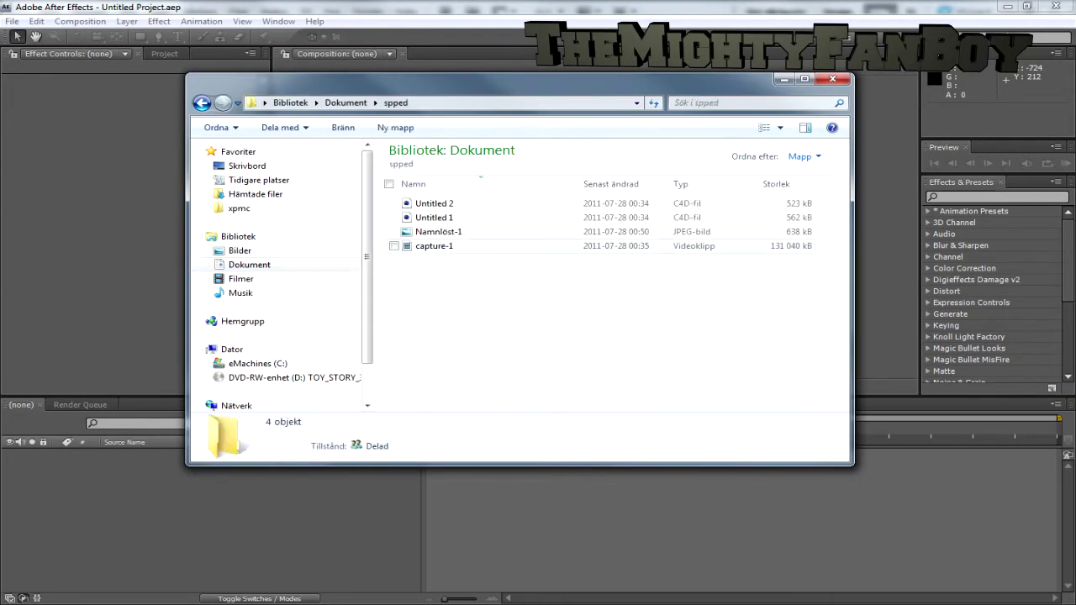
click(438, 232)
key(Return)
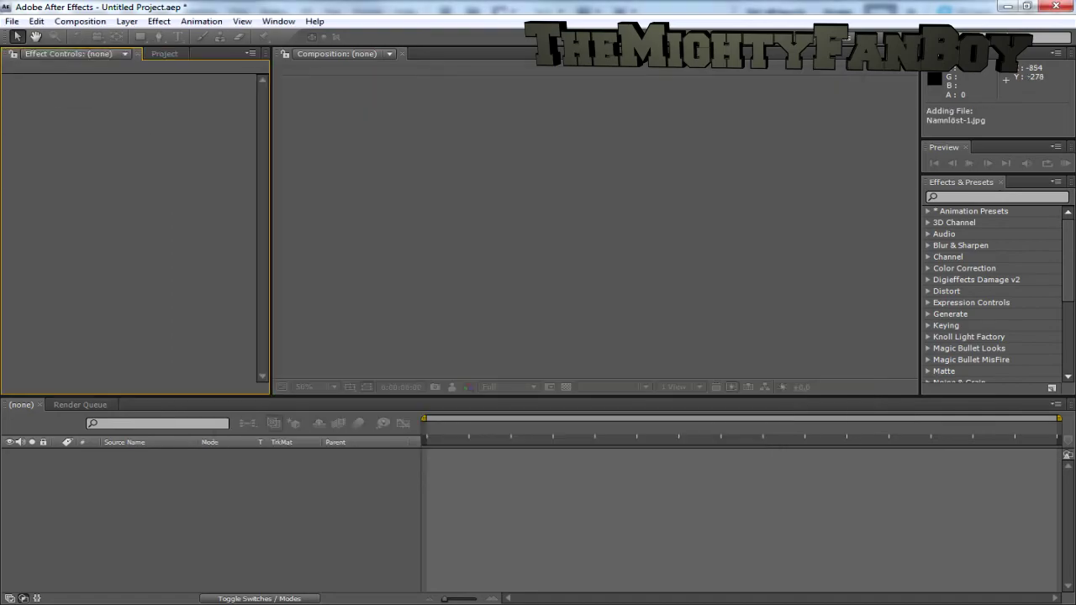
Step: Create a composition from the Namnlöst-1.jpg footage and open the list of effects for its layer
drag(51, 173, 48, 389)
click(158, 21)
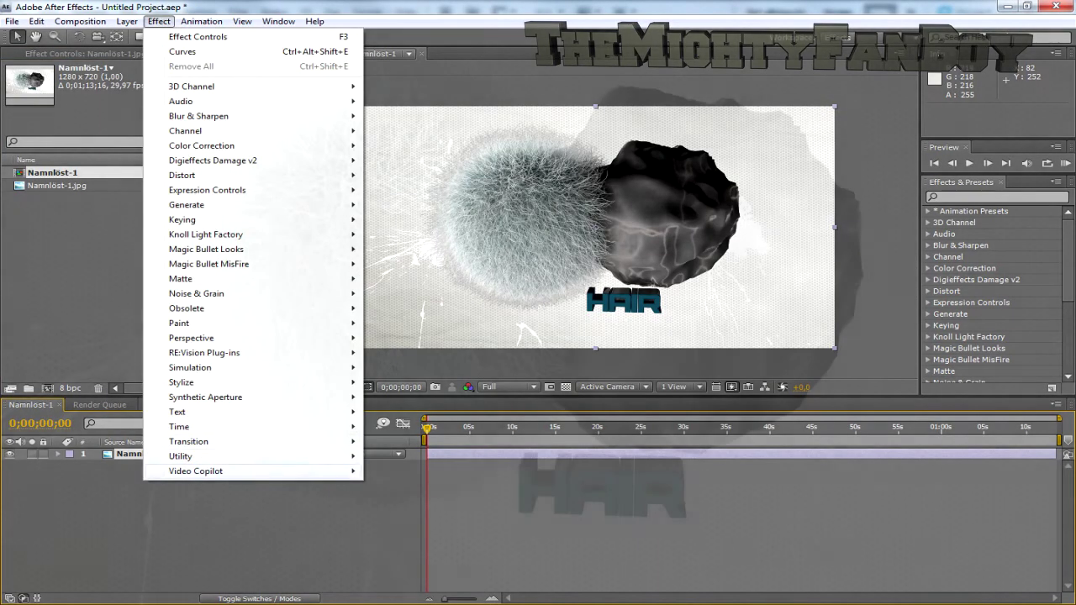